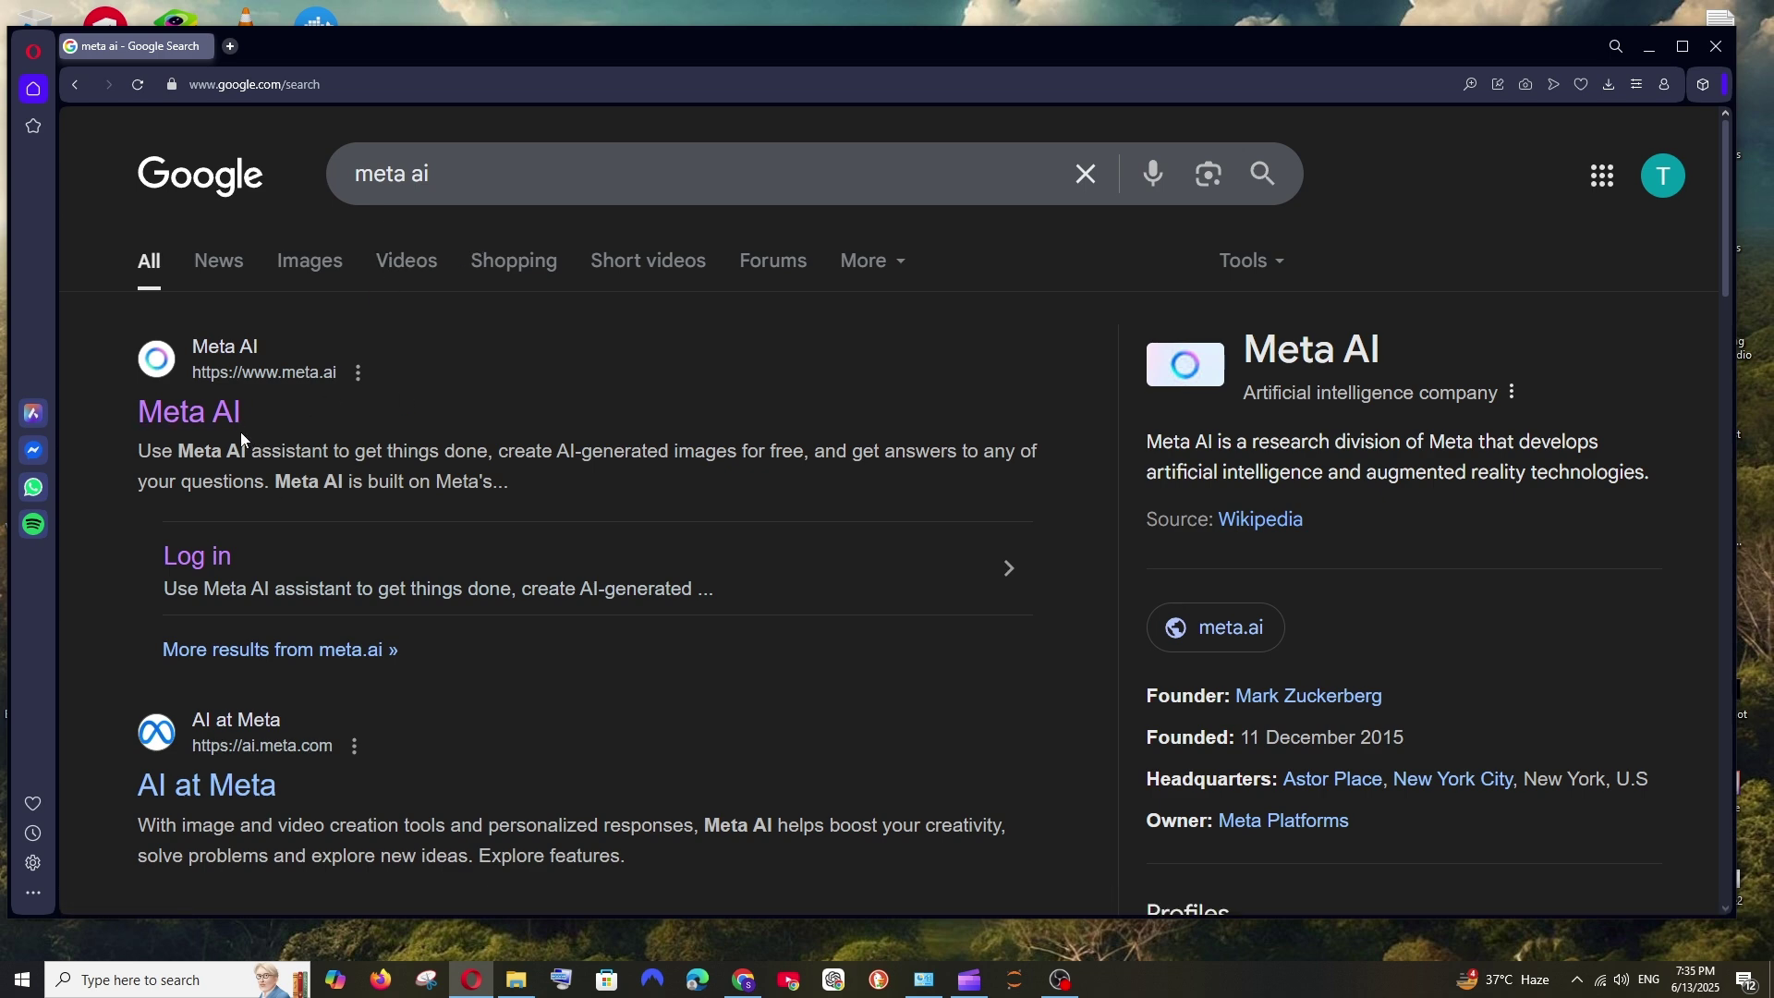
Open the Meta AI website and log in from the Imagine prompt's sign-in popup.
click(205, 416)
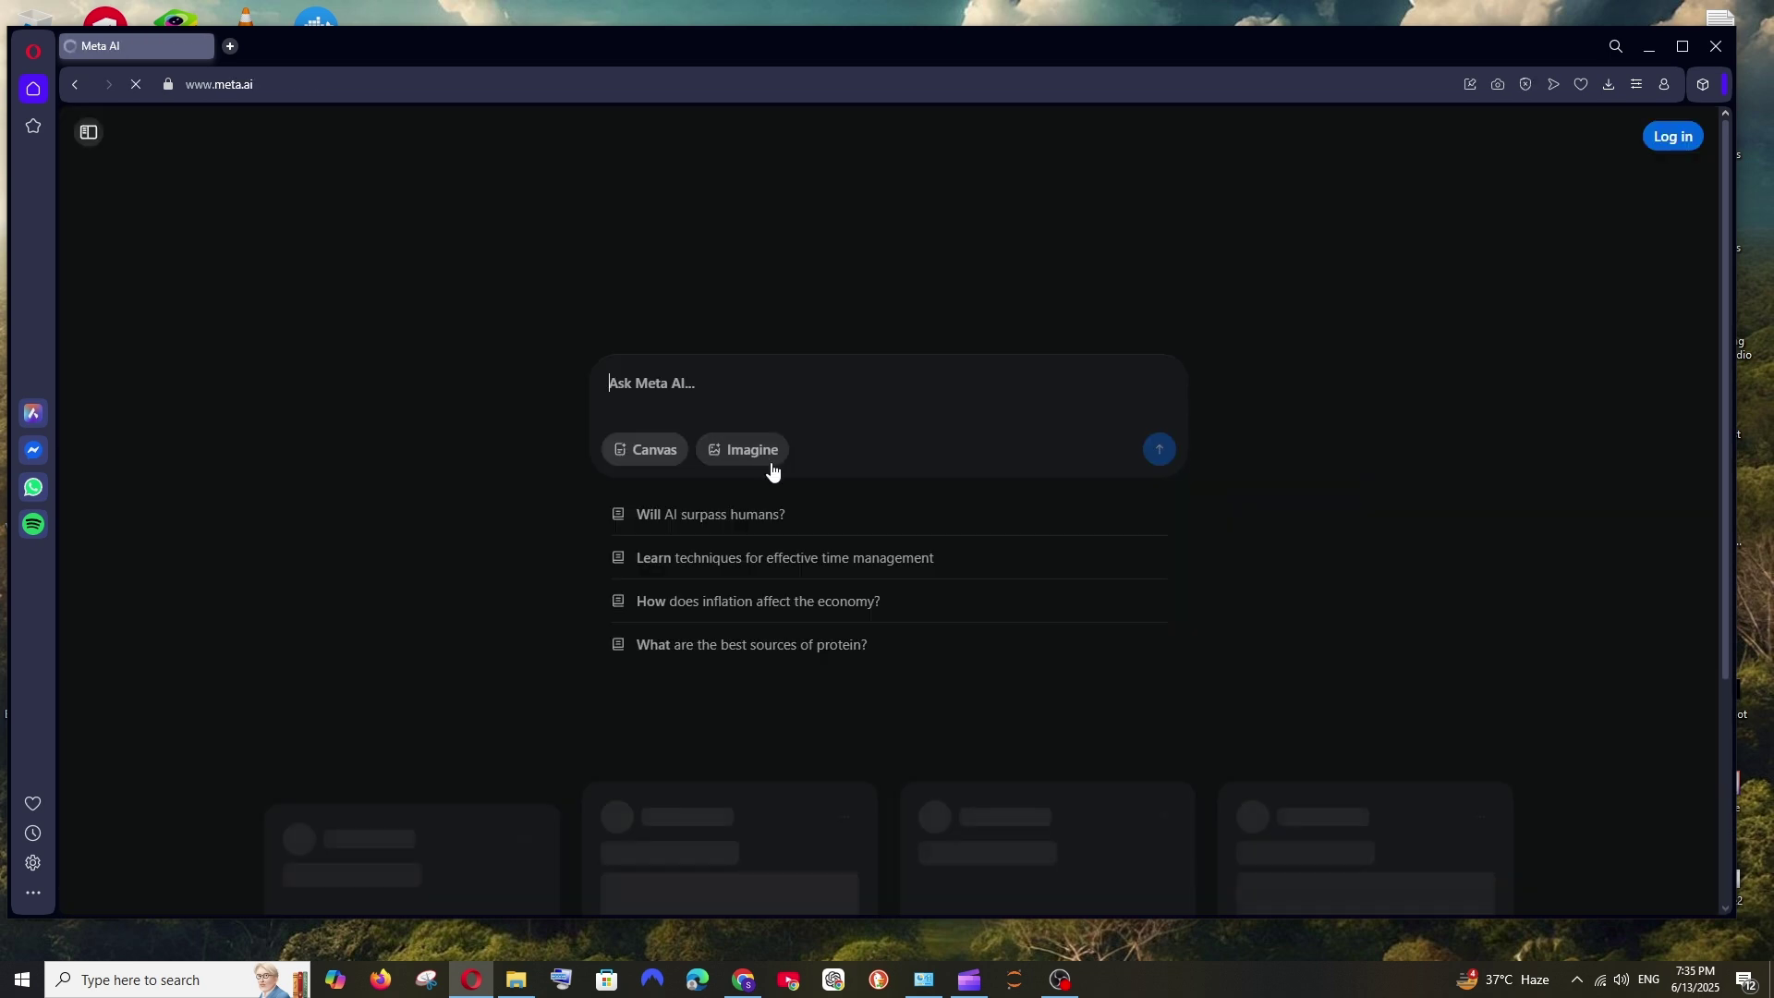
scroll(772, 472, up, 3)
scroll(838, 503, down, 1)
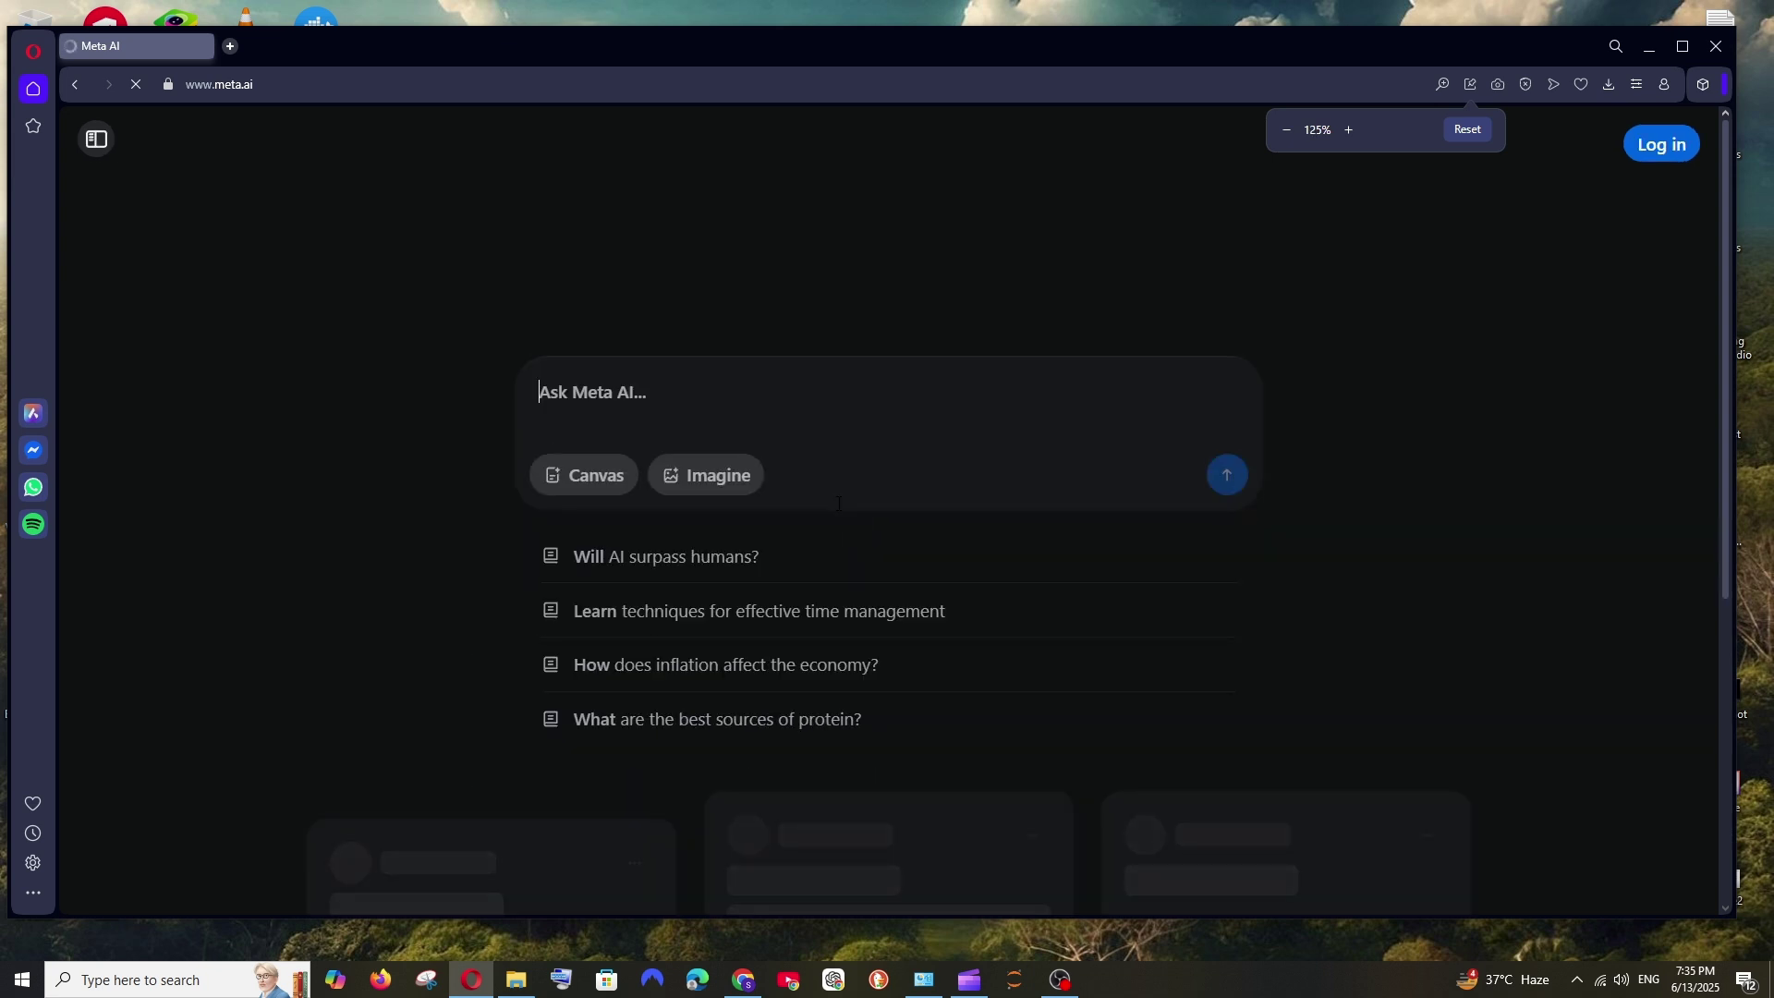
click(737, 485)
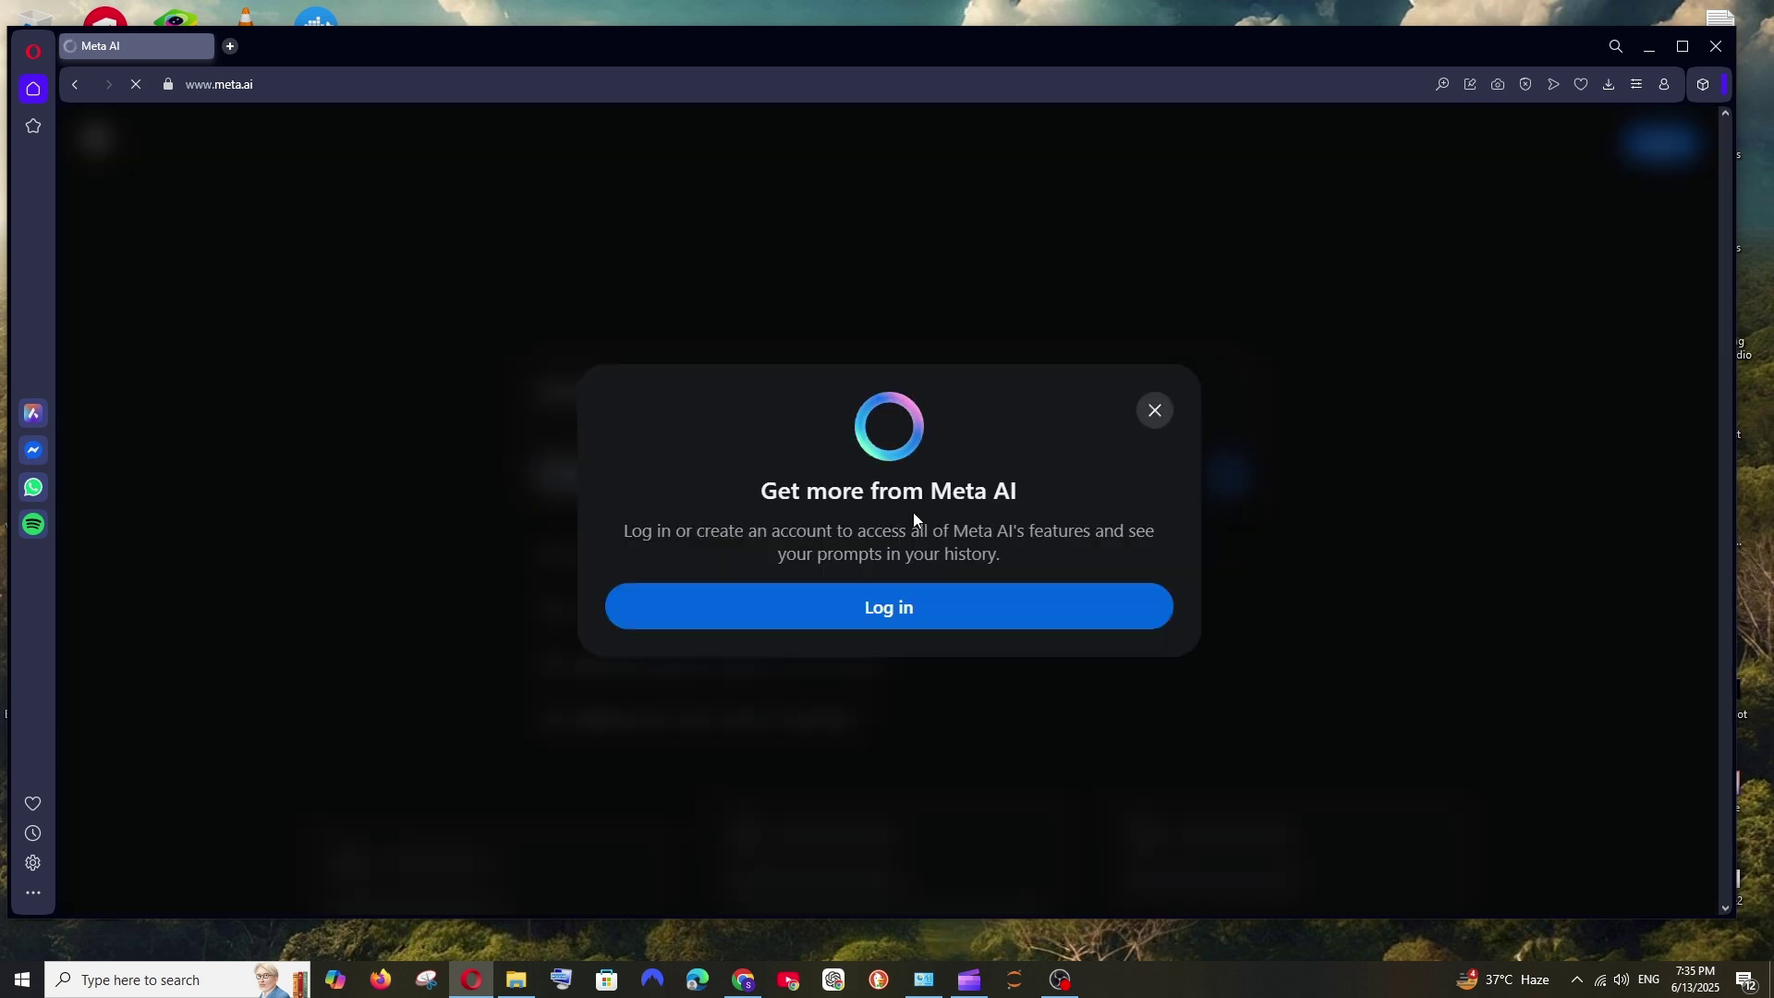
click(888, 610)
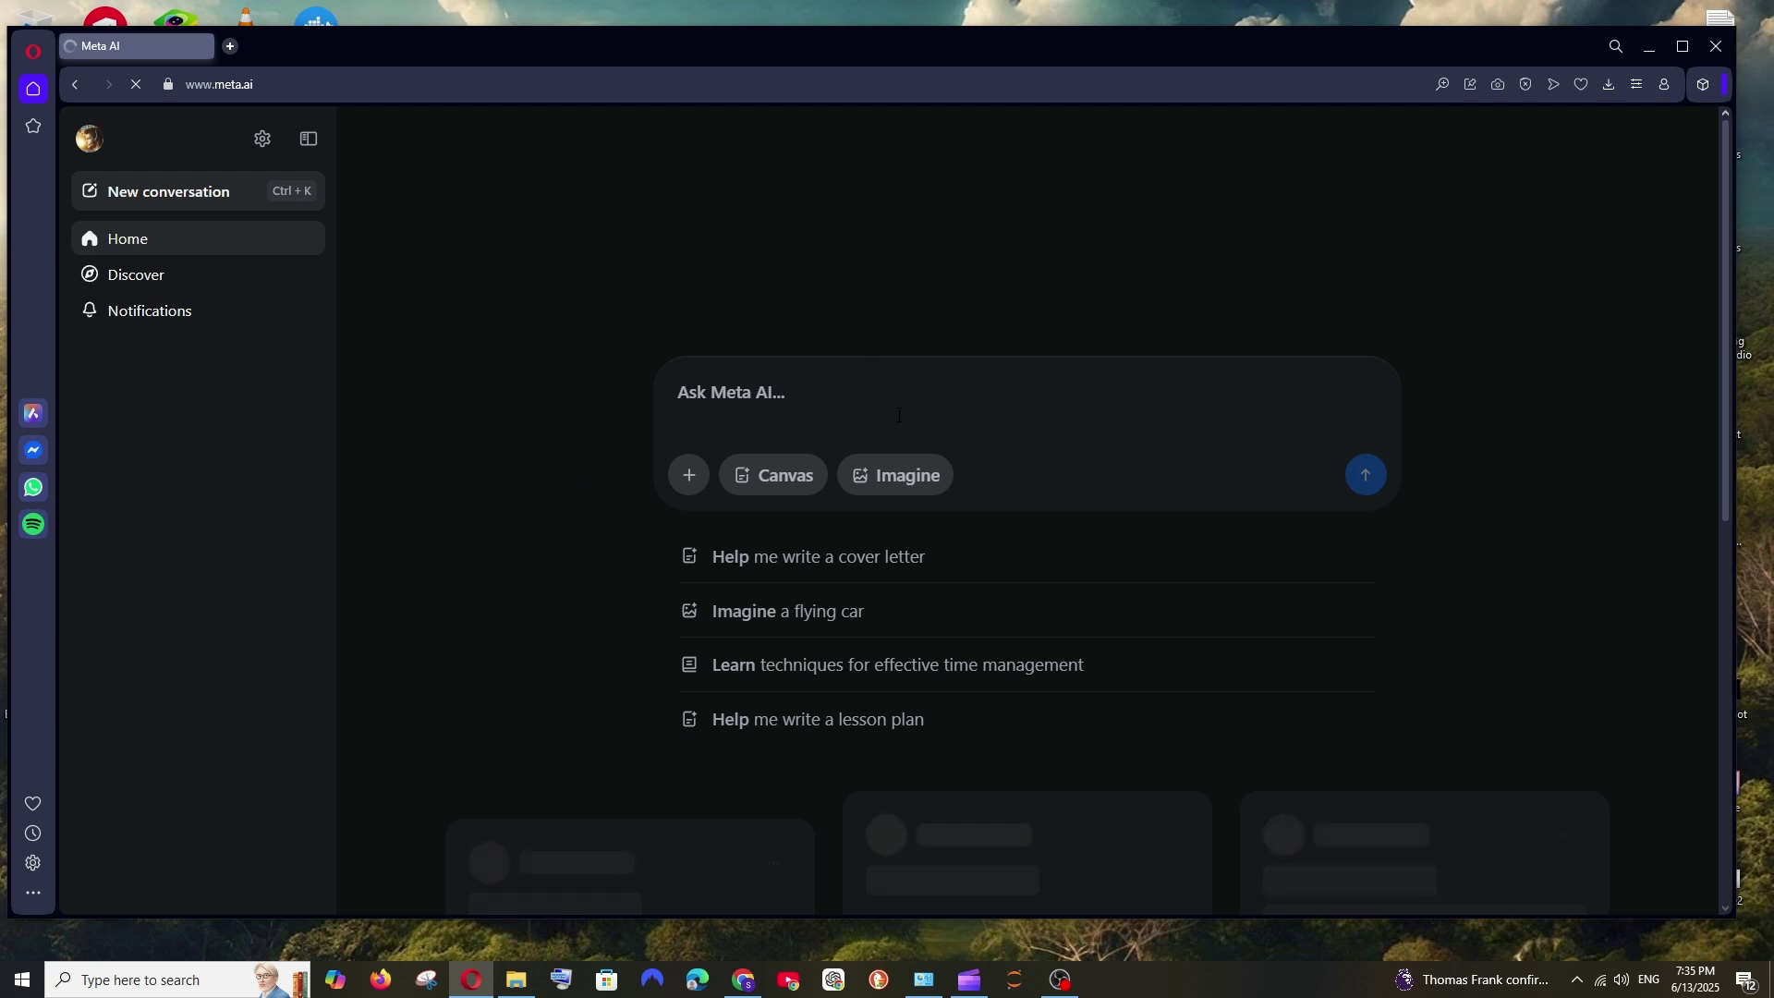
Switch the prompt box to Imagine image mode, keeping the 16:9 aspect ratio.
click(904, 476)
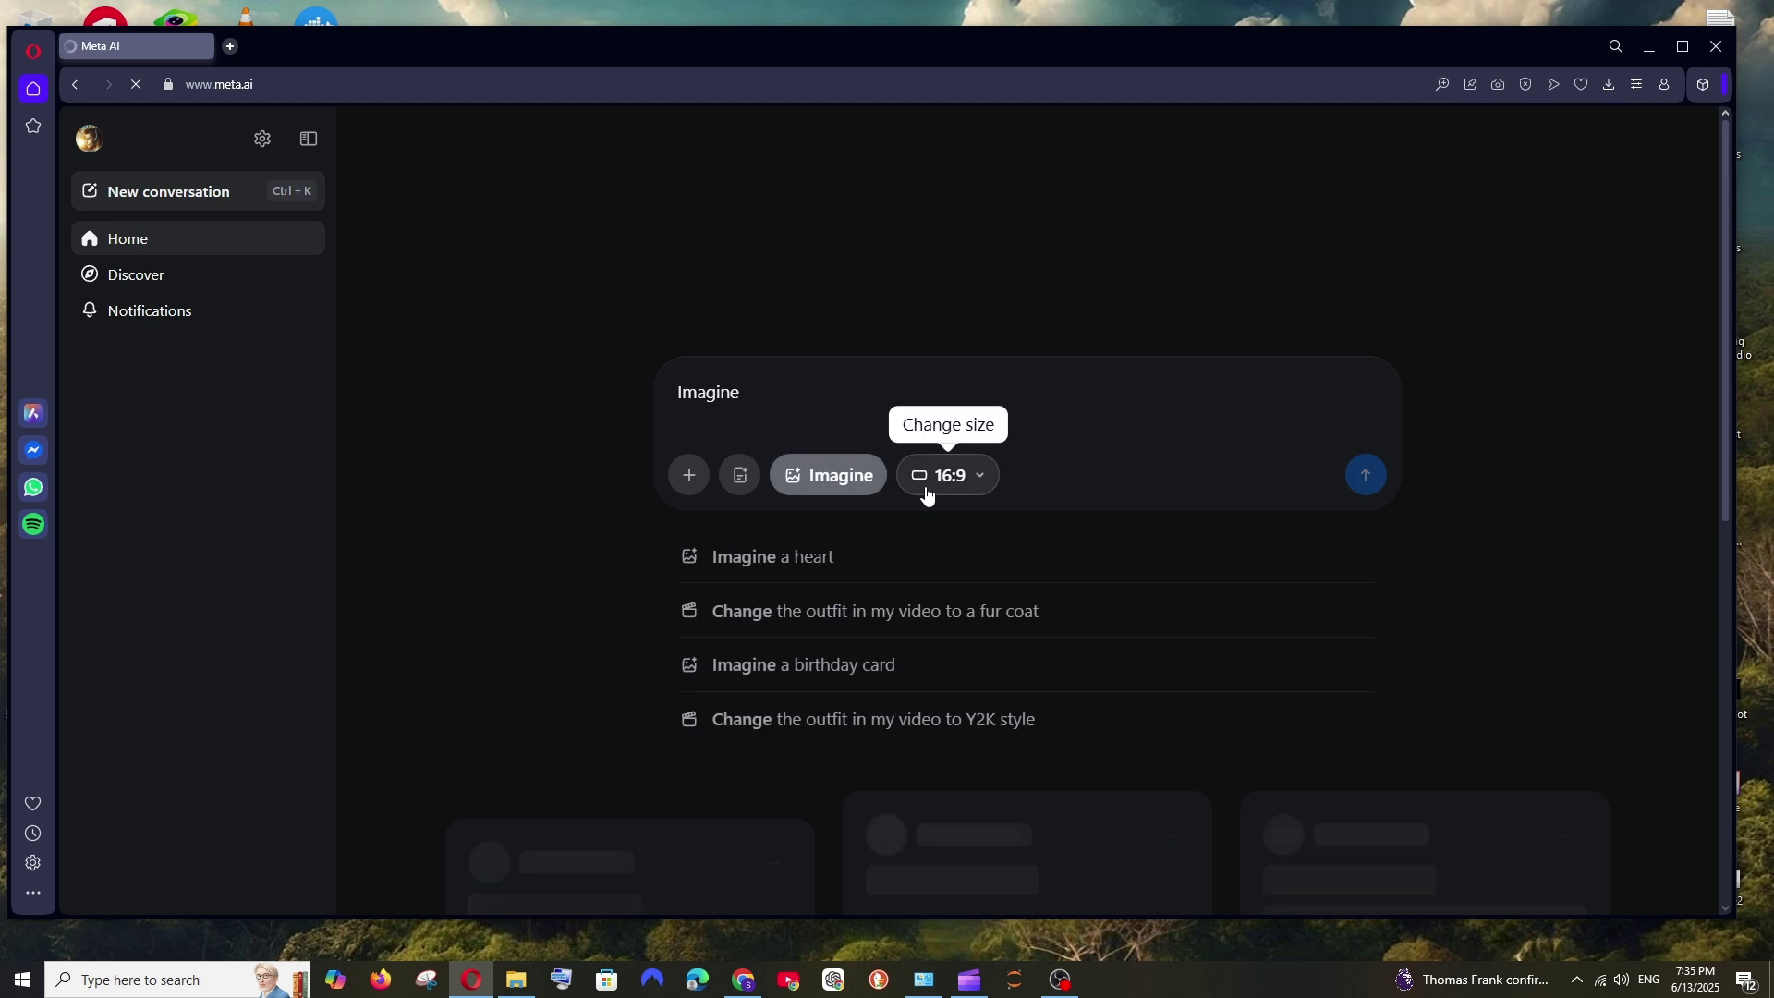
click(970, 481)
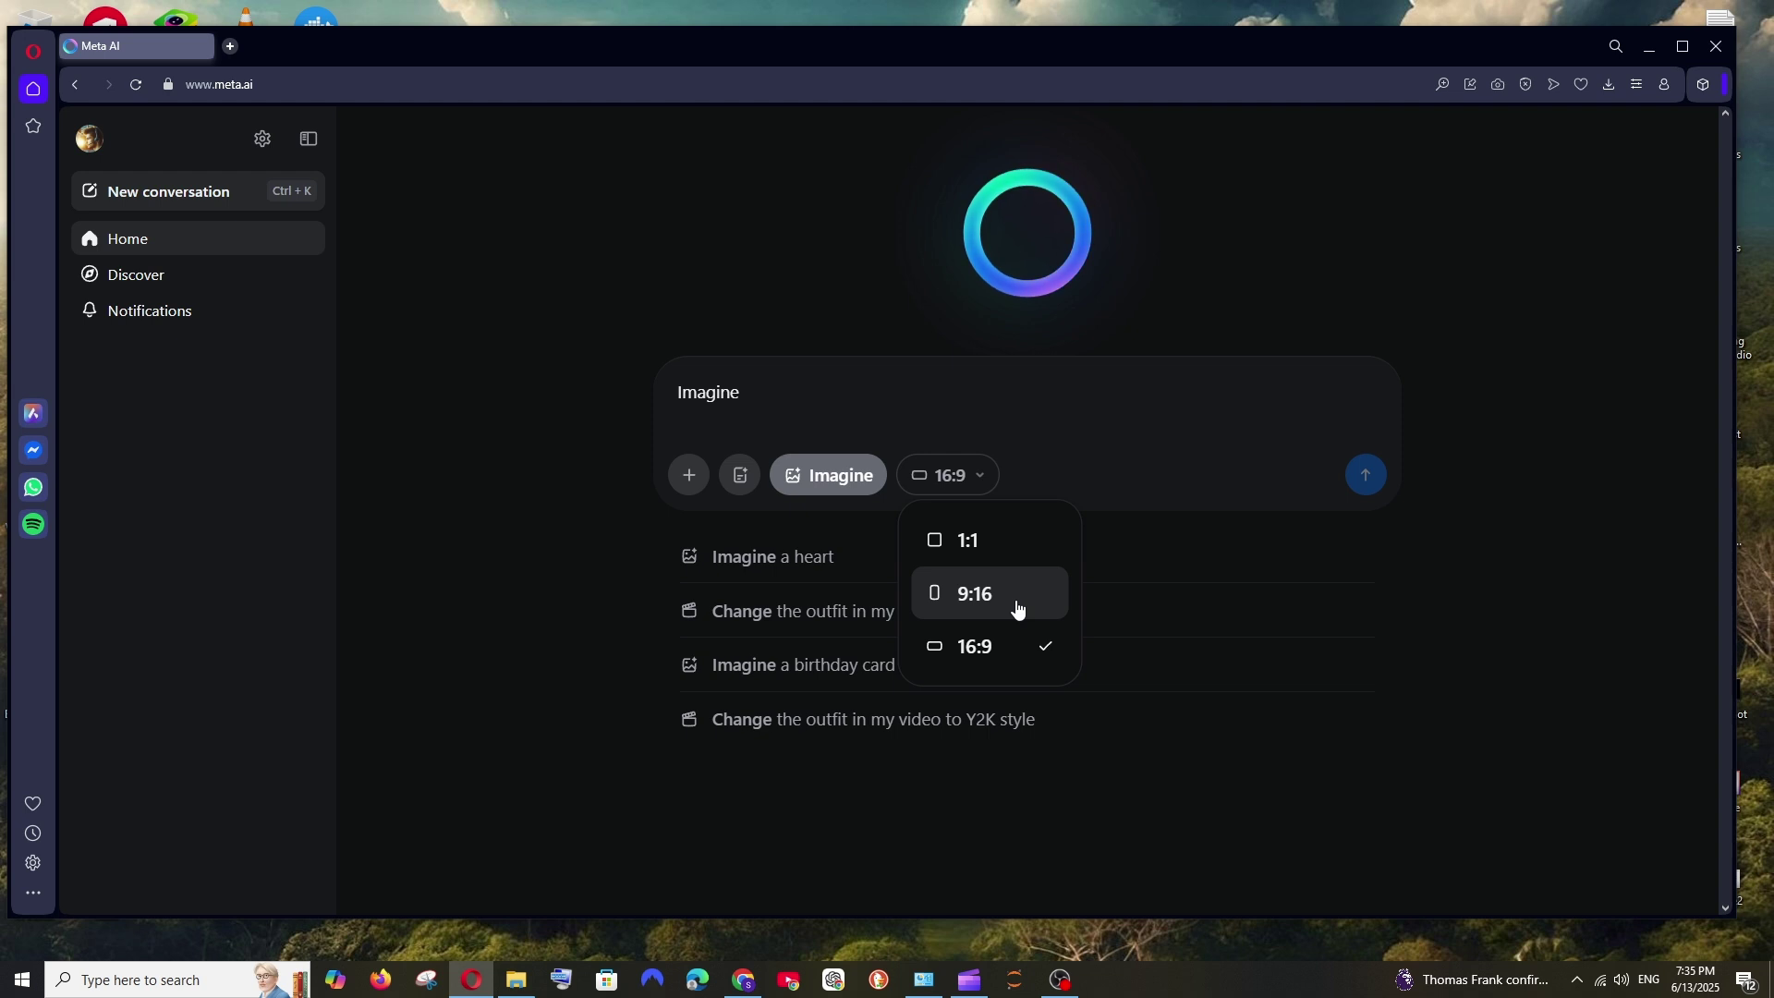
click(1034, 656)
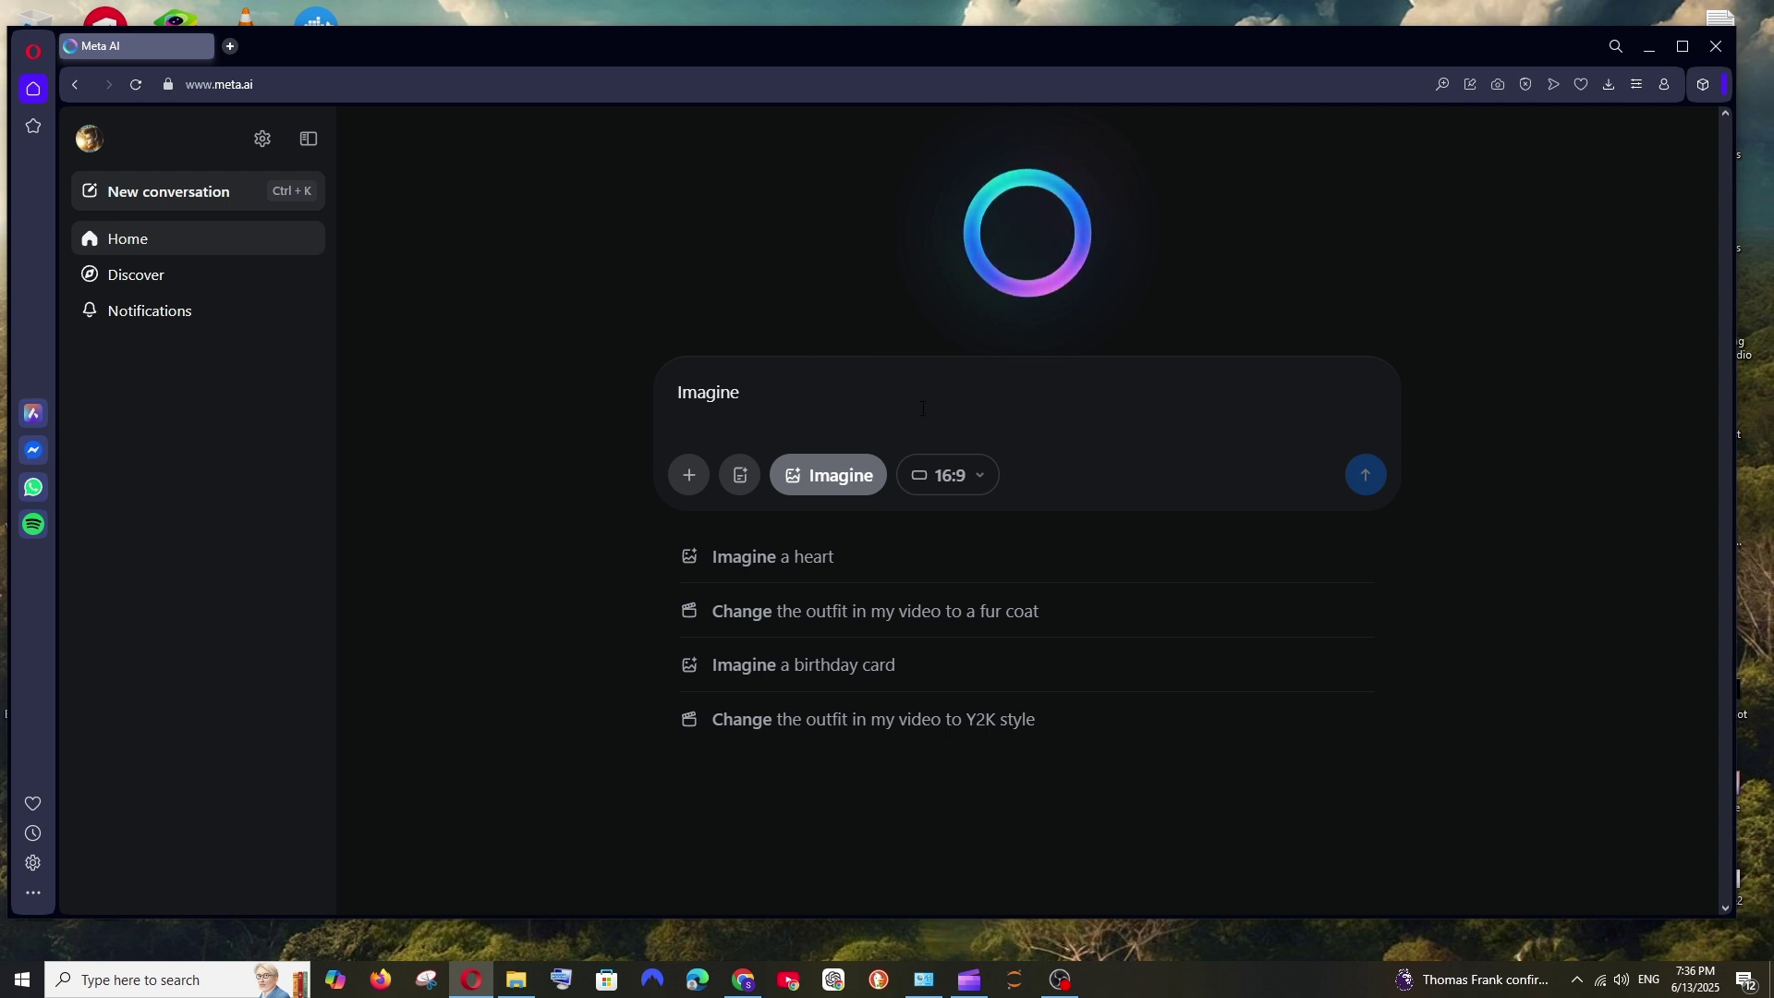
Generate images for 'A samurai standing in a temple' and view the bottom-left one enlarged.
text(A samurai standing in a temple)
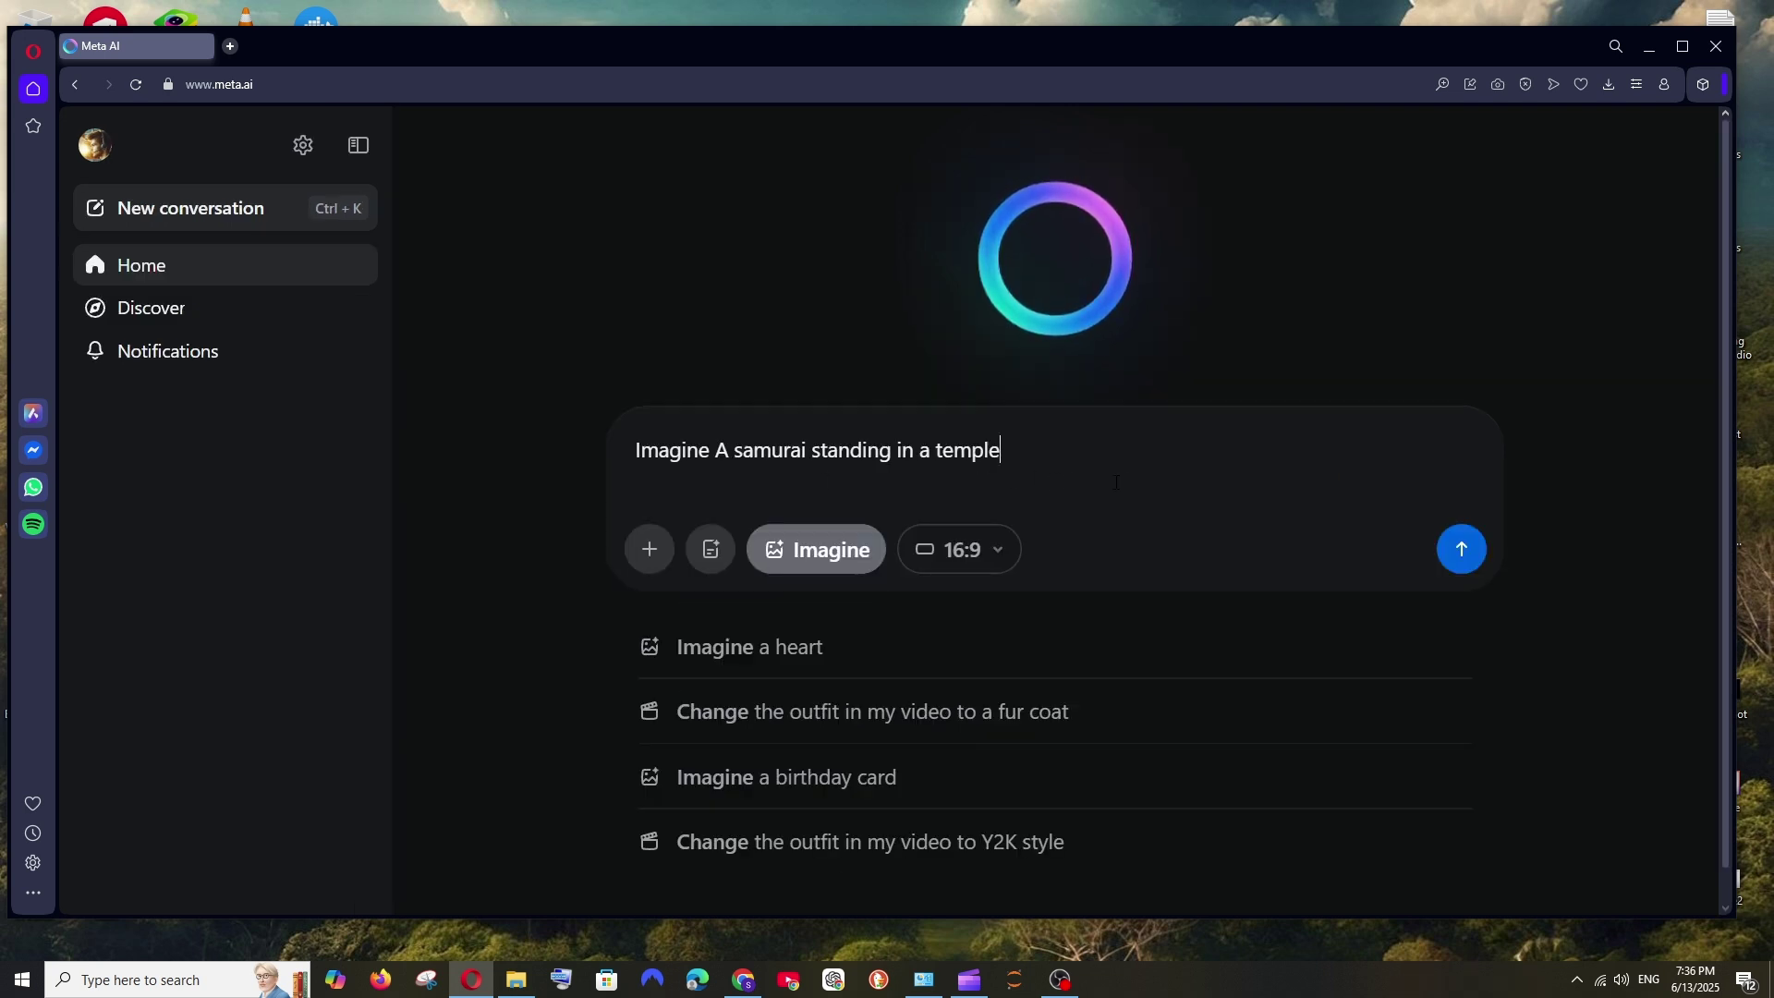
click(1461, 564)
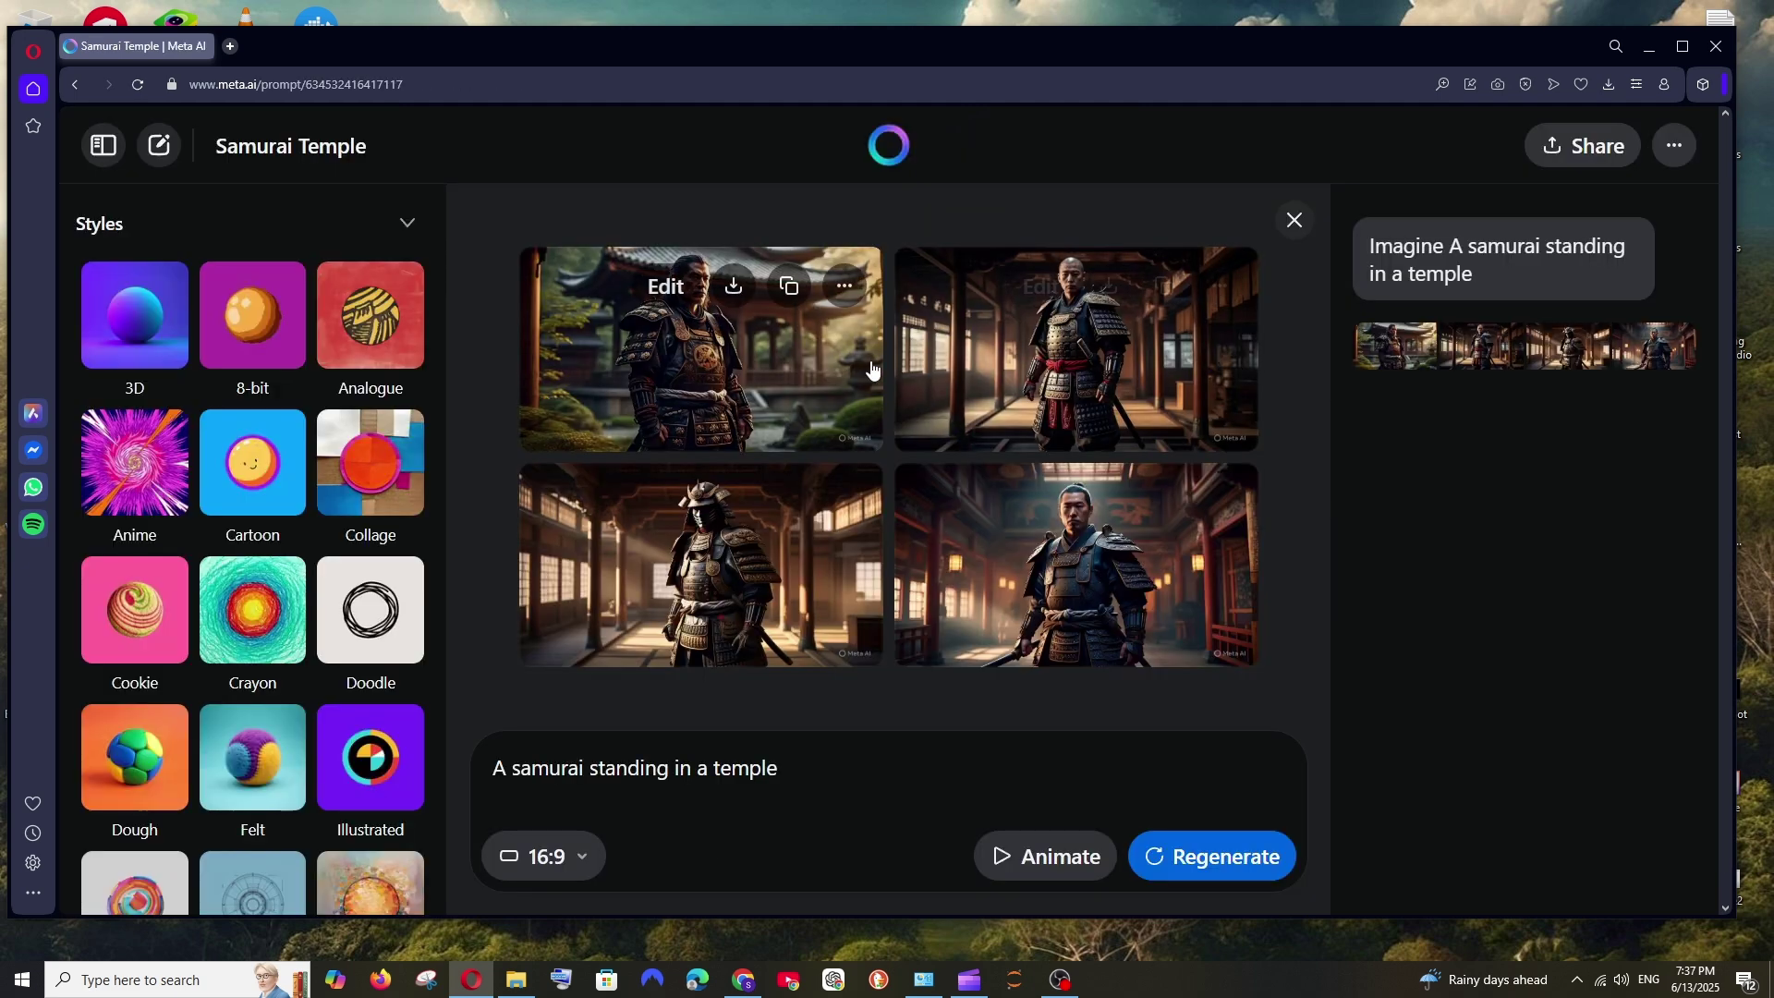
click(730, 571)
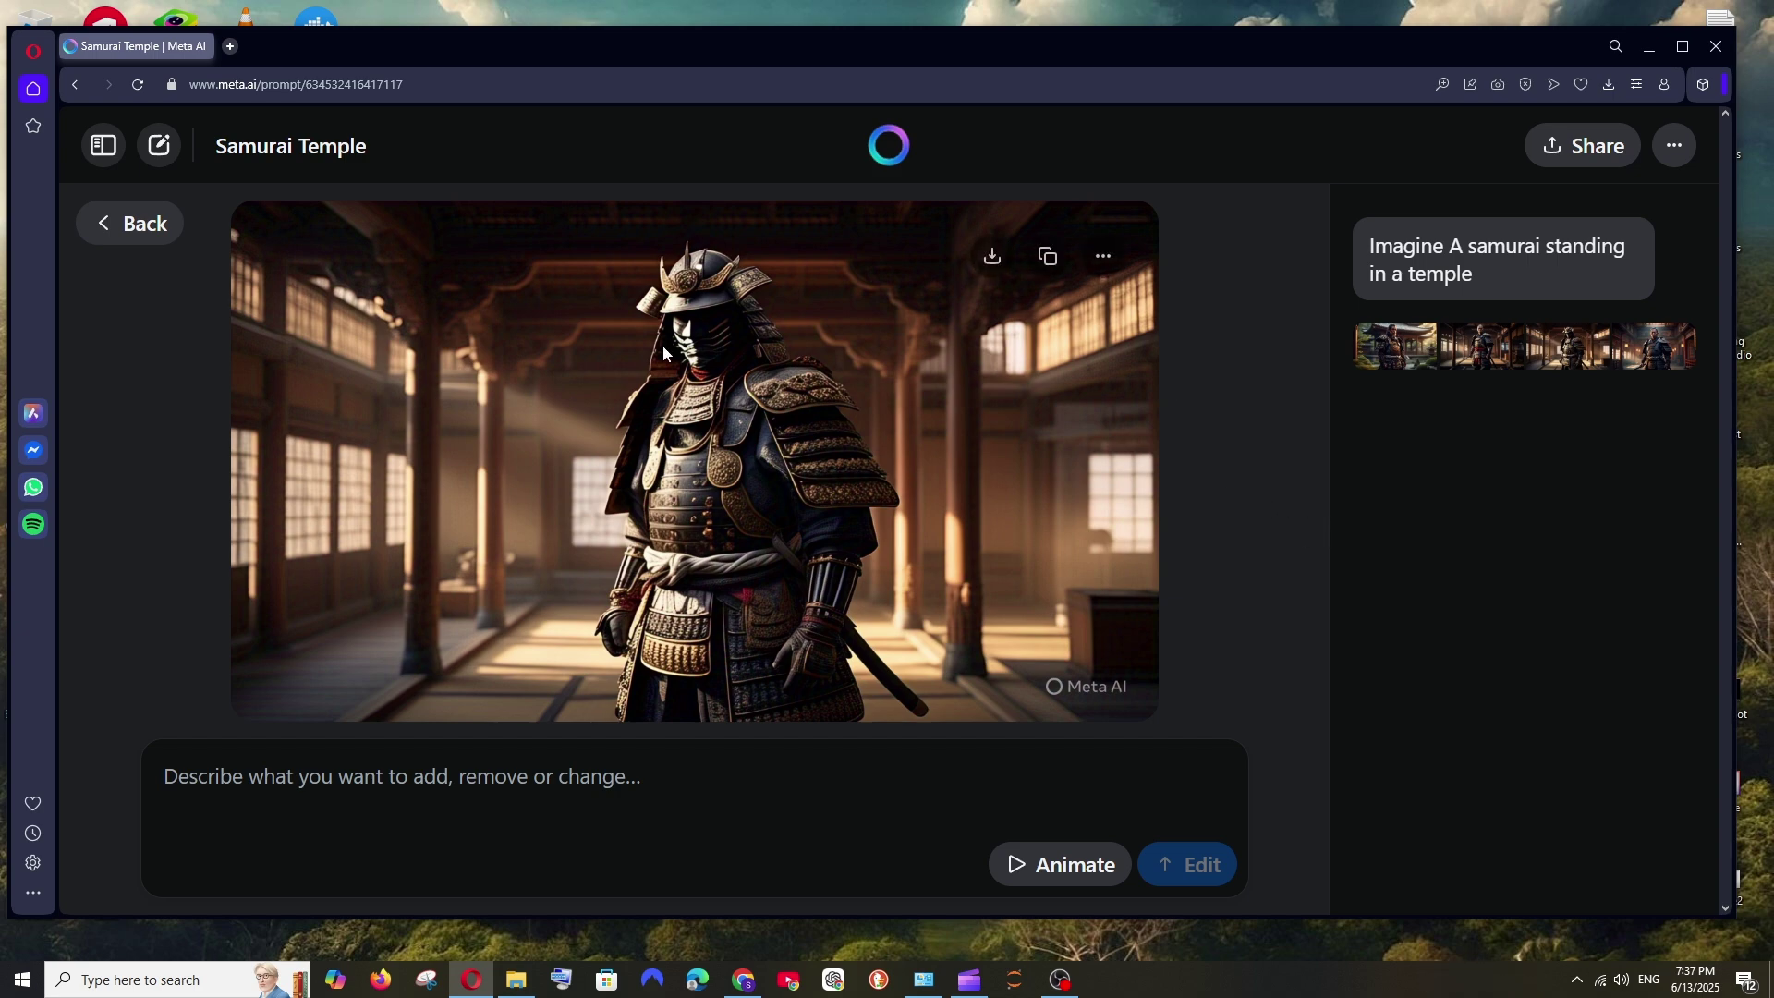
click(140, 223)
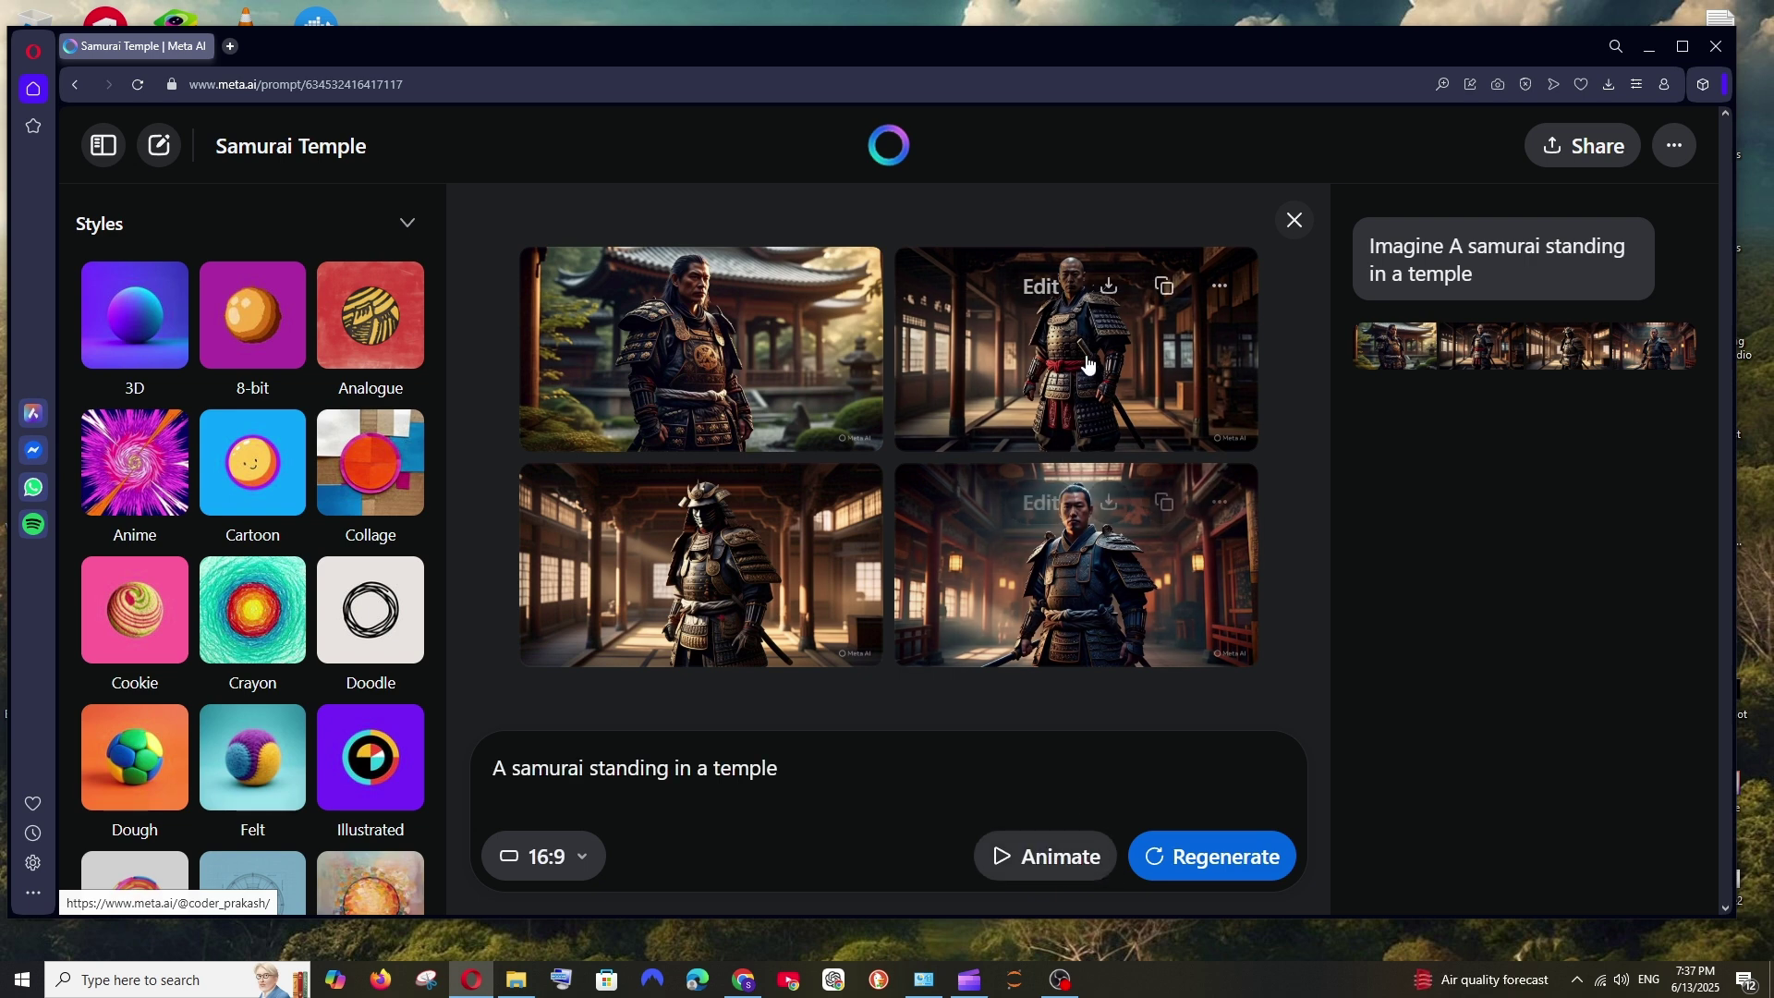
Animate the four samurai images.
click(1018, 862)
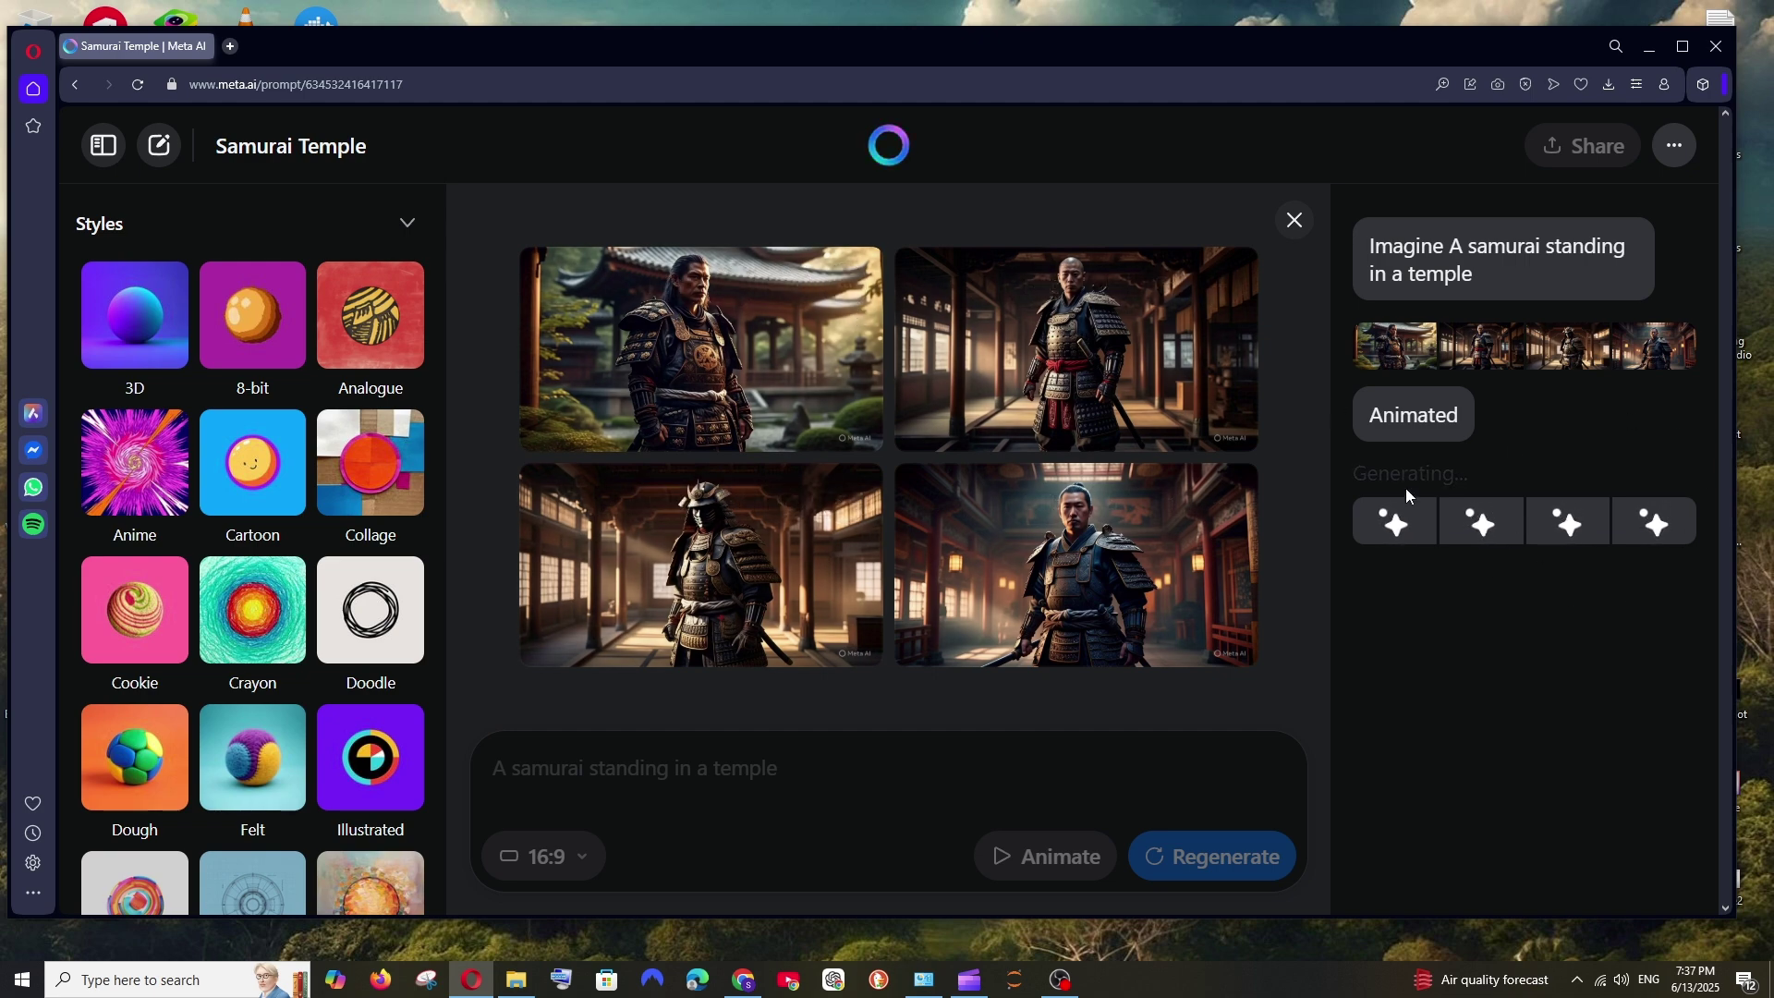
scroll(416, 476, down, 4)
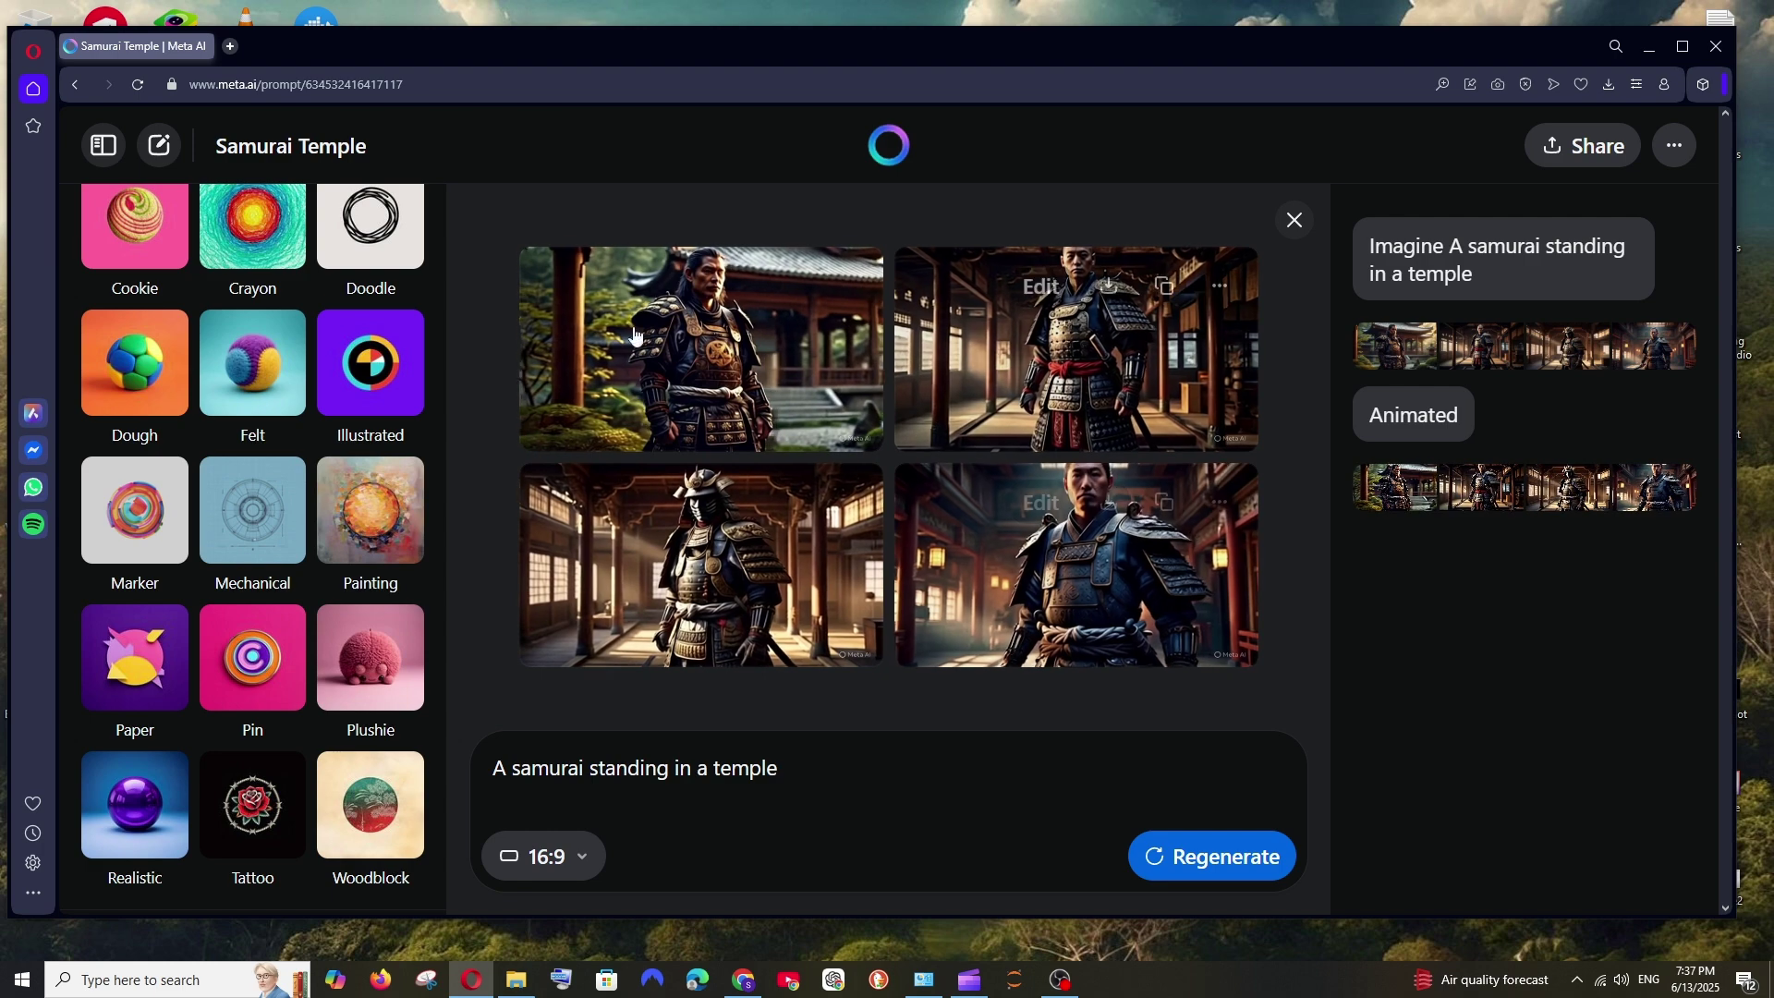
scroll(253, 360, up, 5)
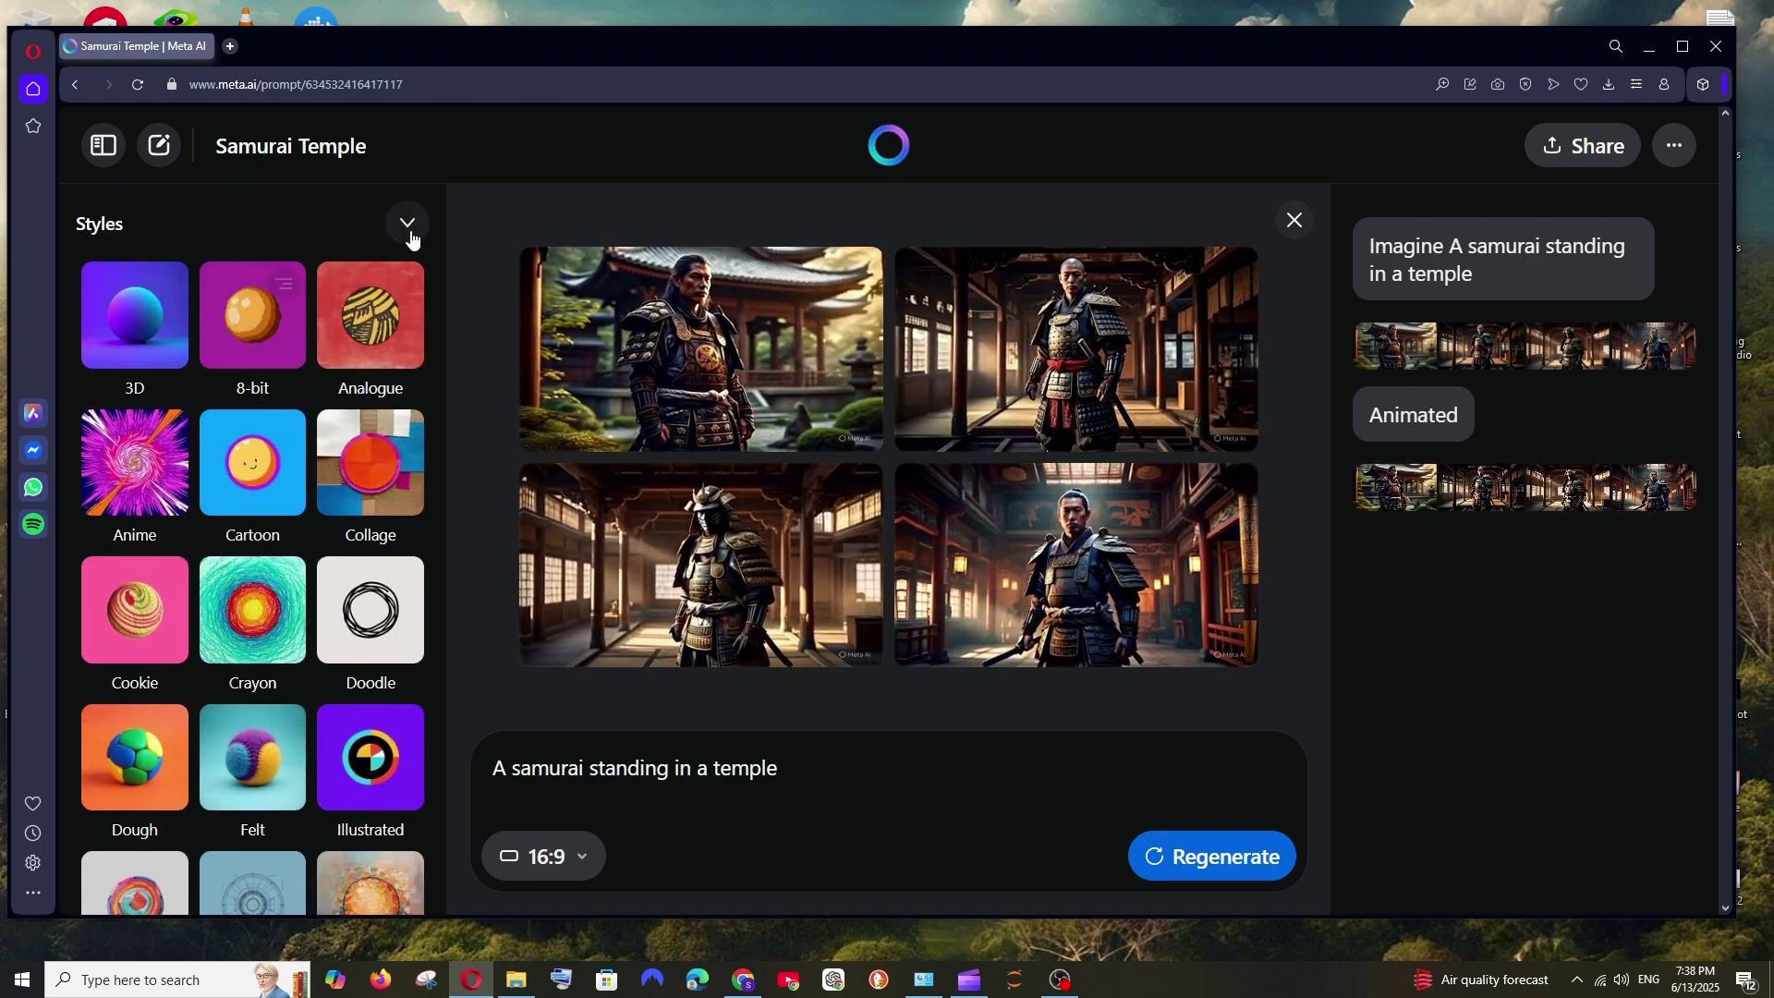
Browse the Styles, Moods, Lighting and Colours preset sections in the left panel.
click(409, 231)
click(405, 301)
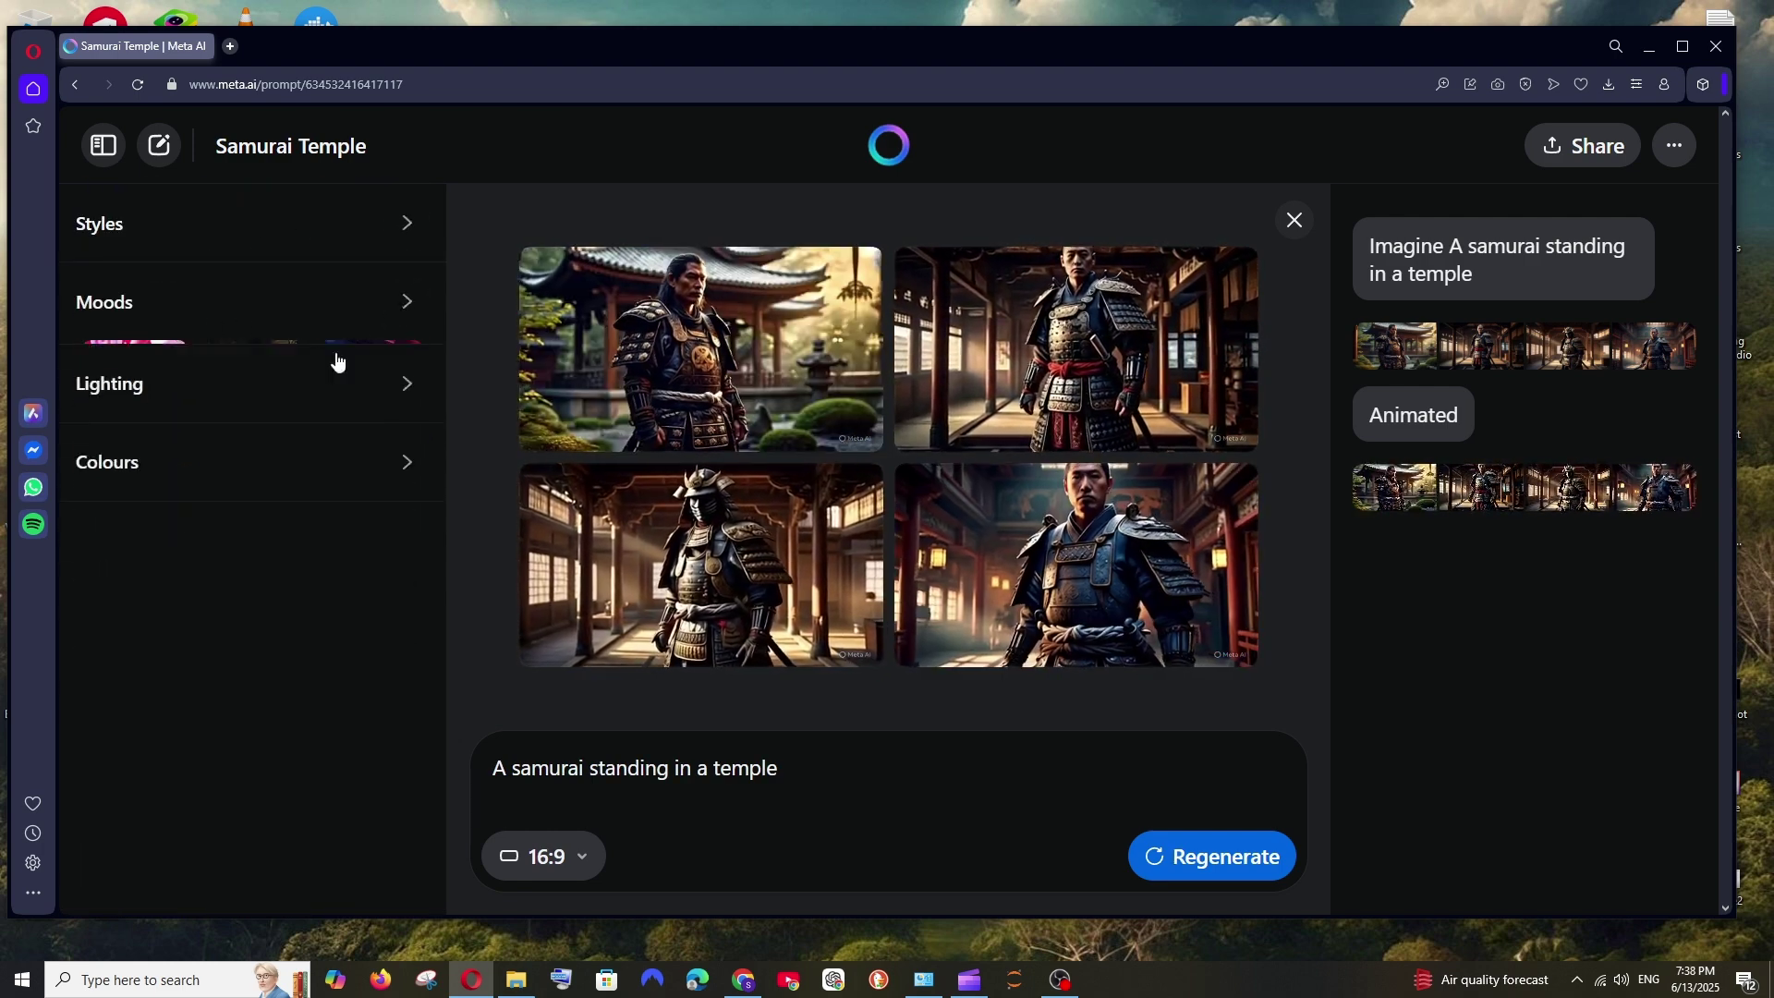
click(90, 383)
click(261, 382)
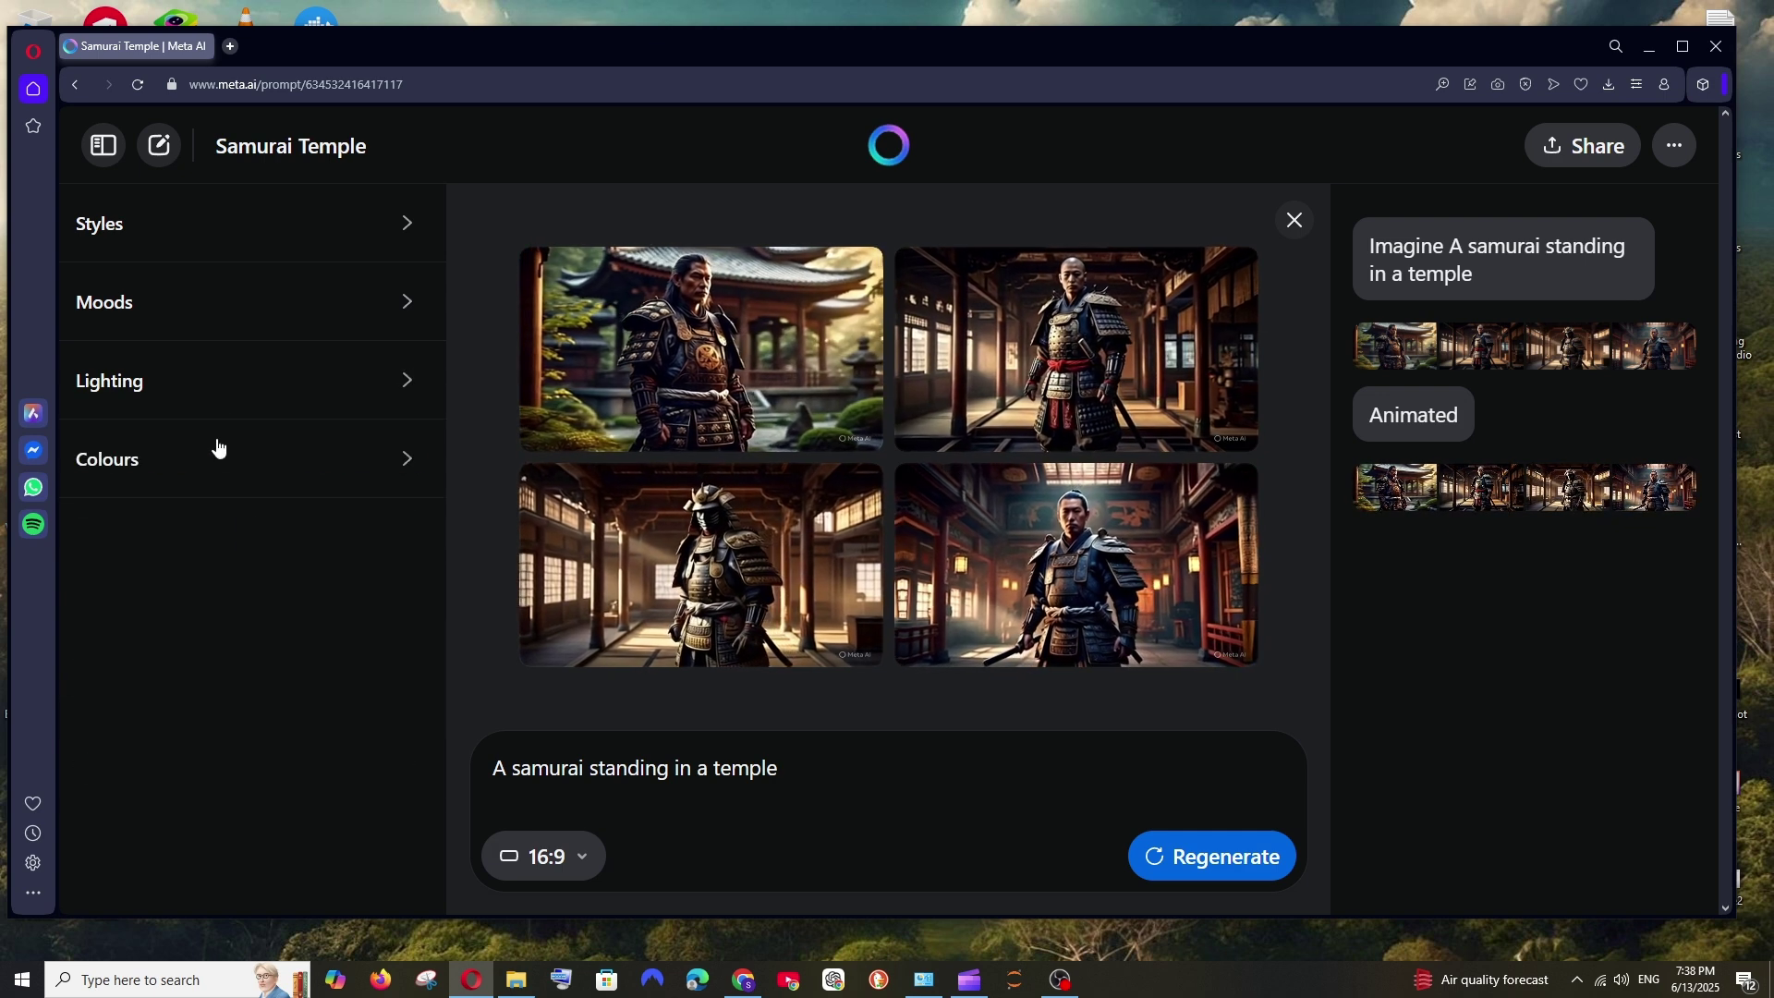
click(218, 448)
click(333, 435)
mouse_move(811, 320)
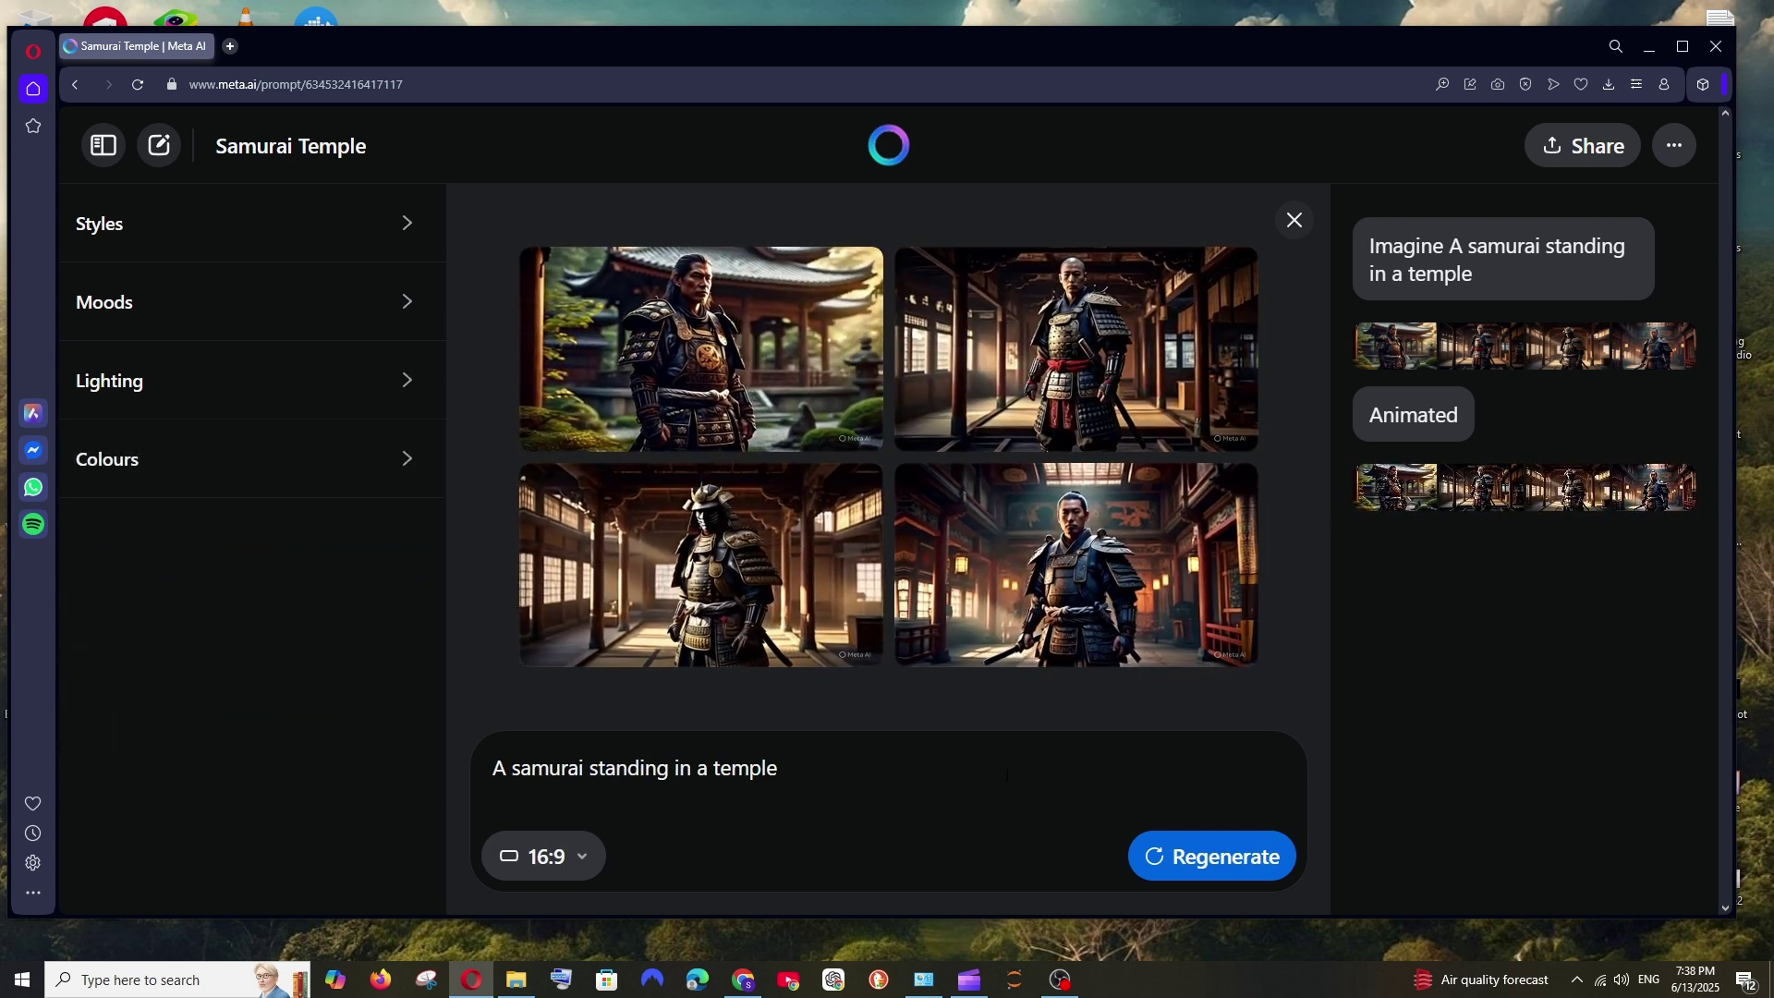
Clear the old samurai prompt and restyle the eagle lakeside images as Cartoon.
drag(795, 772, 468, 772)
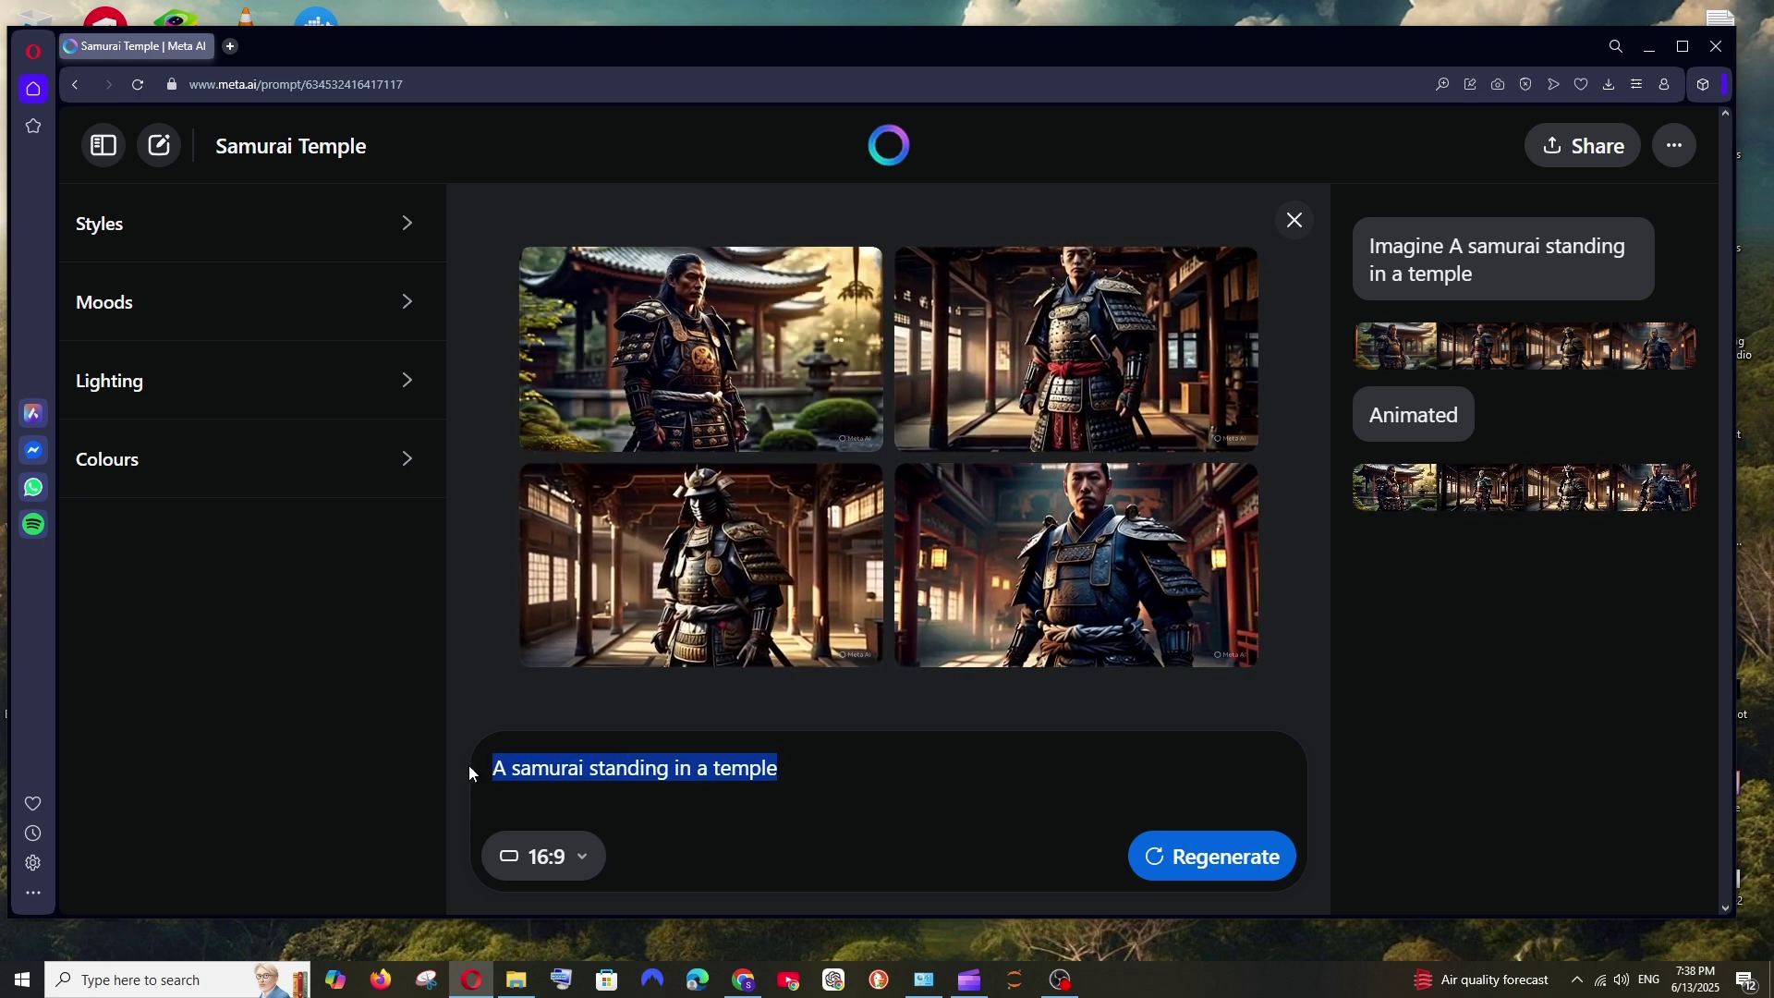
key(BackSpace)
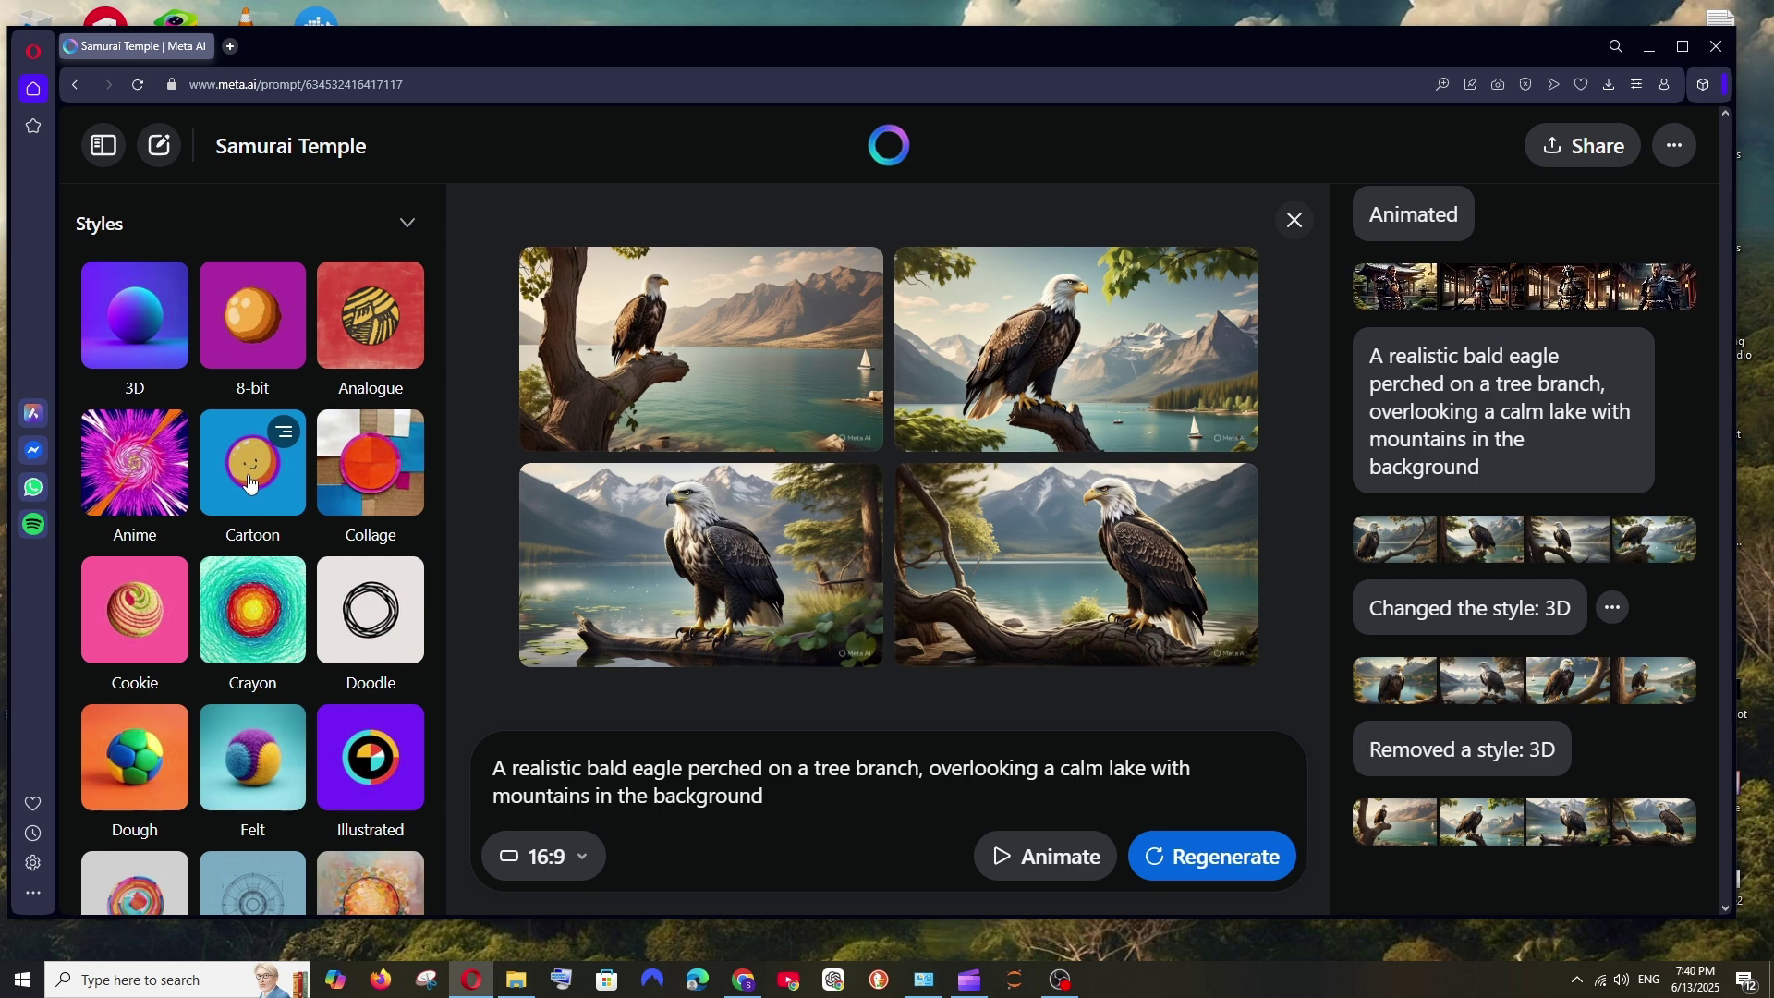
click(249, 482)
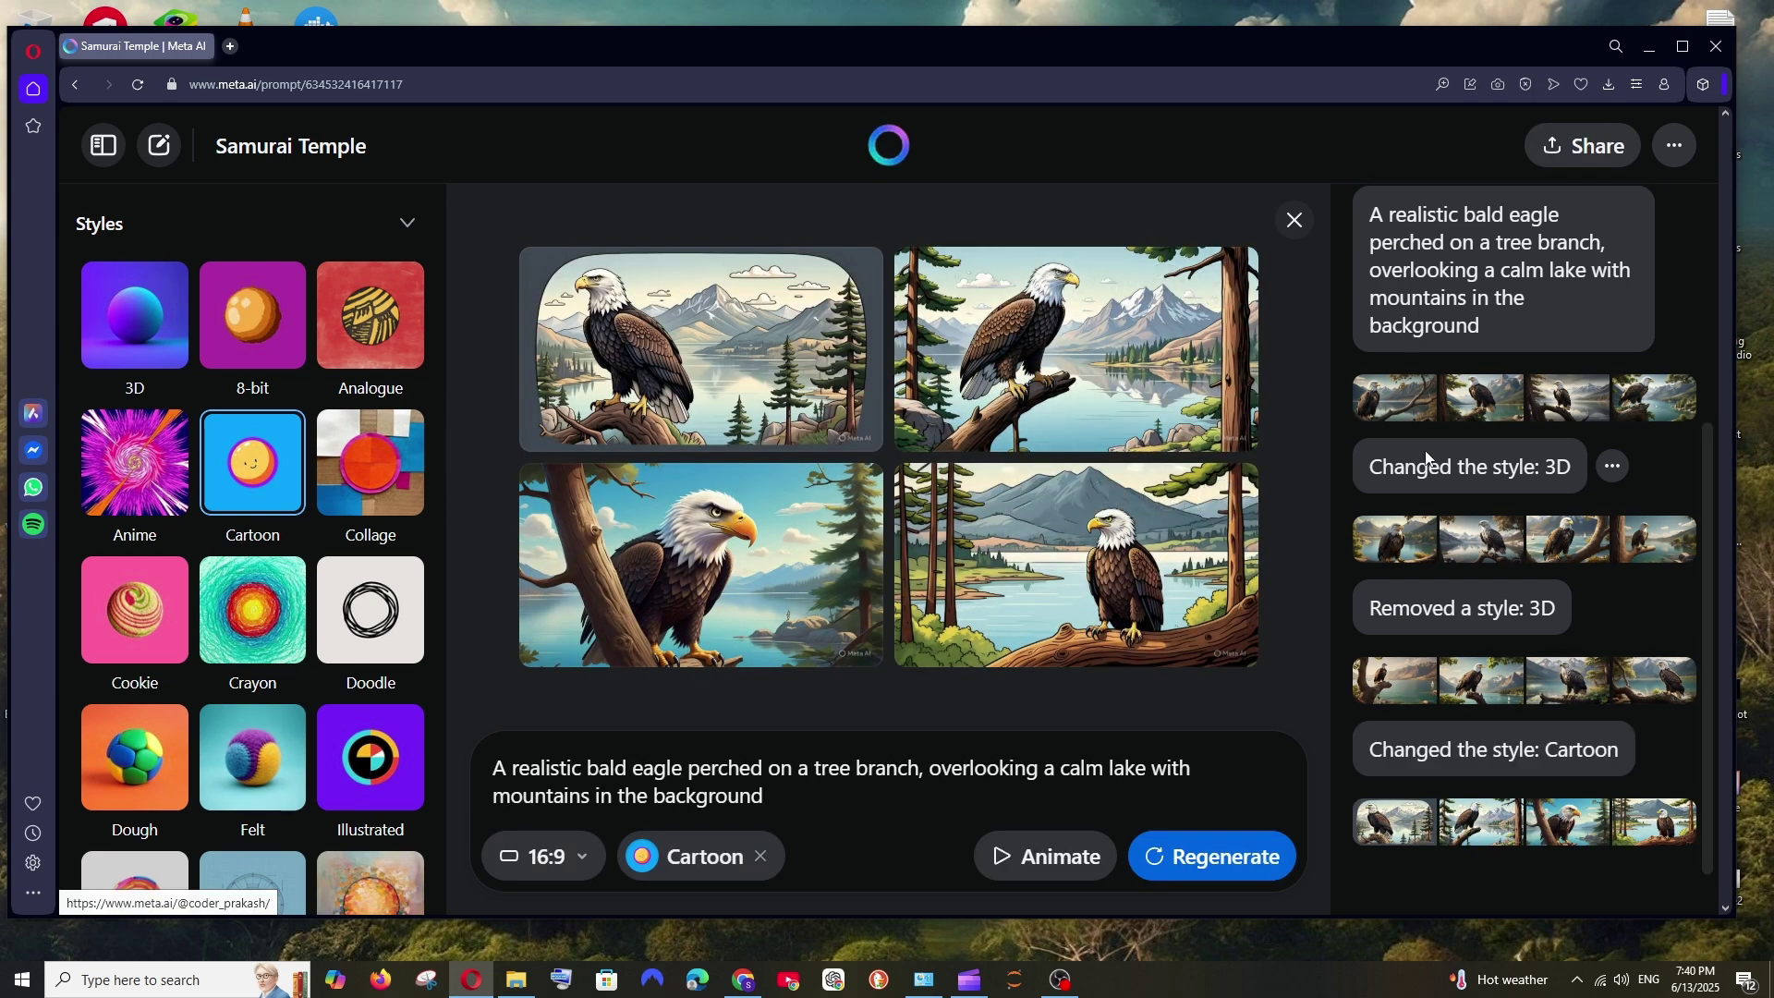
Restyle the Cartoon eagle set as Doodle, then Illustrated, then Painting.
click(1395, 402)
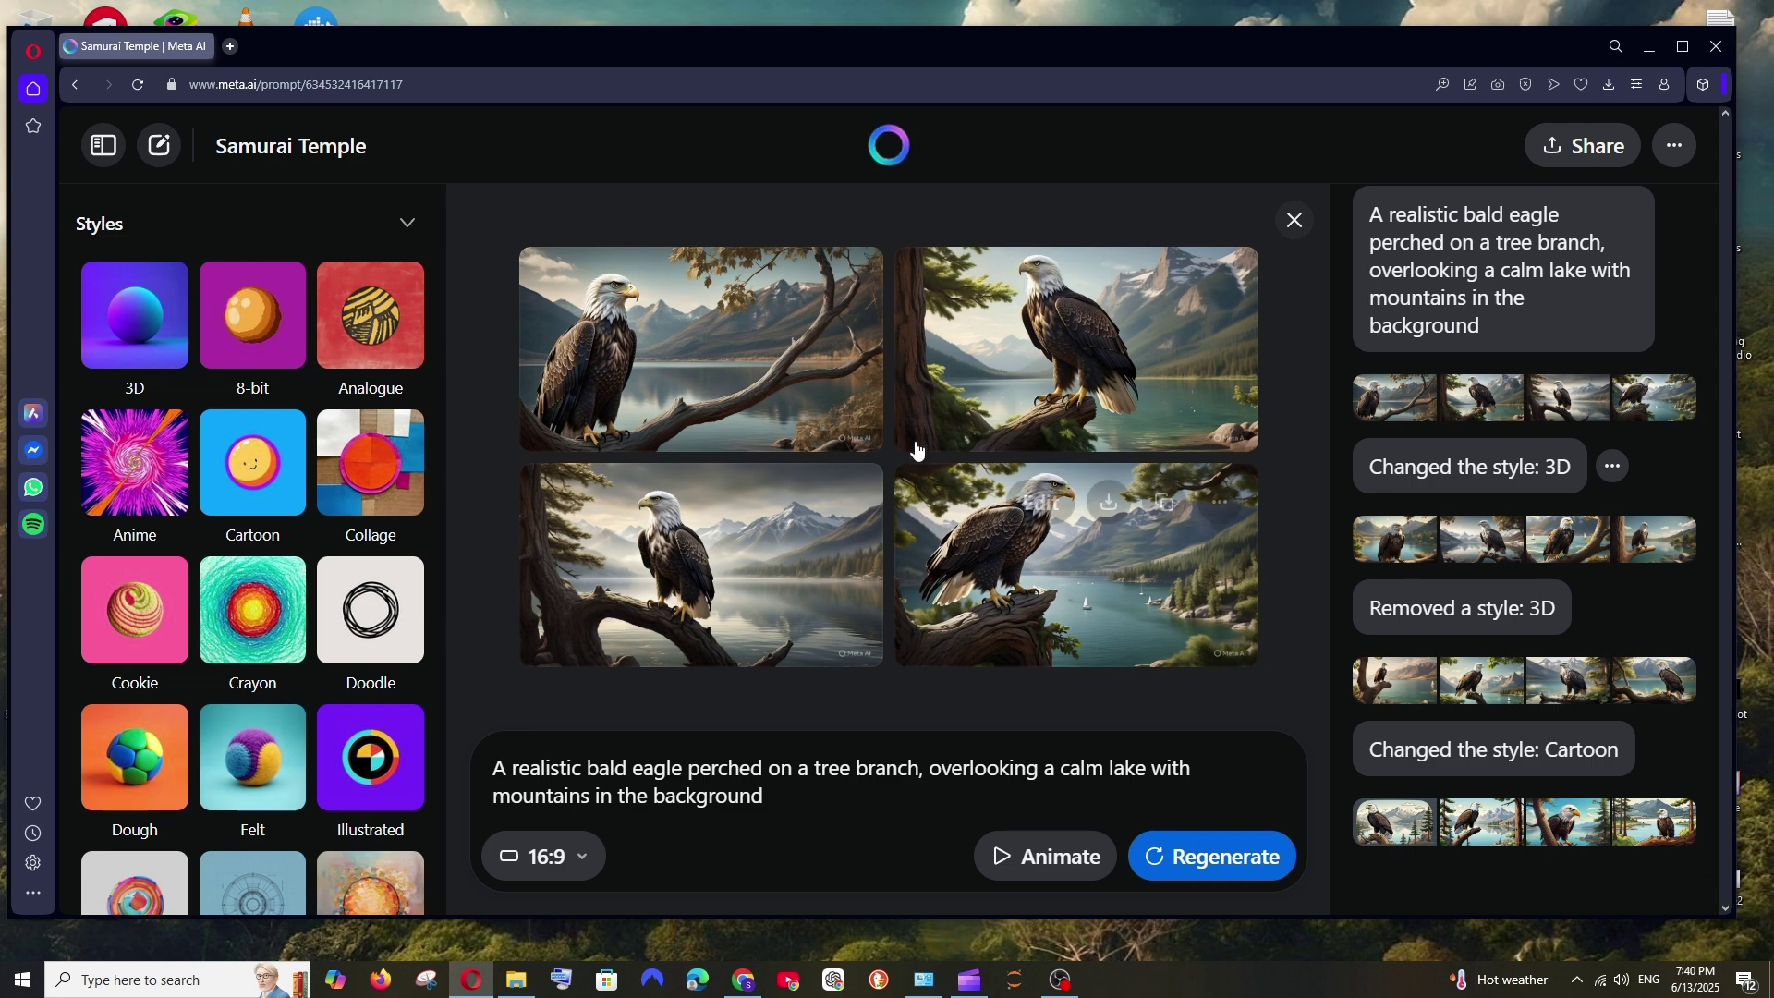
click(1478, 821)
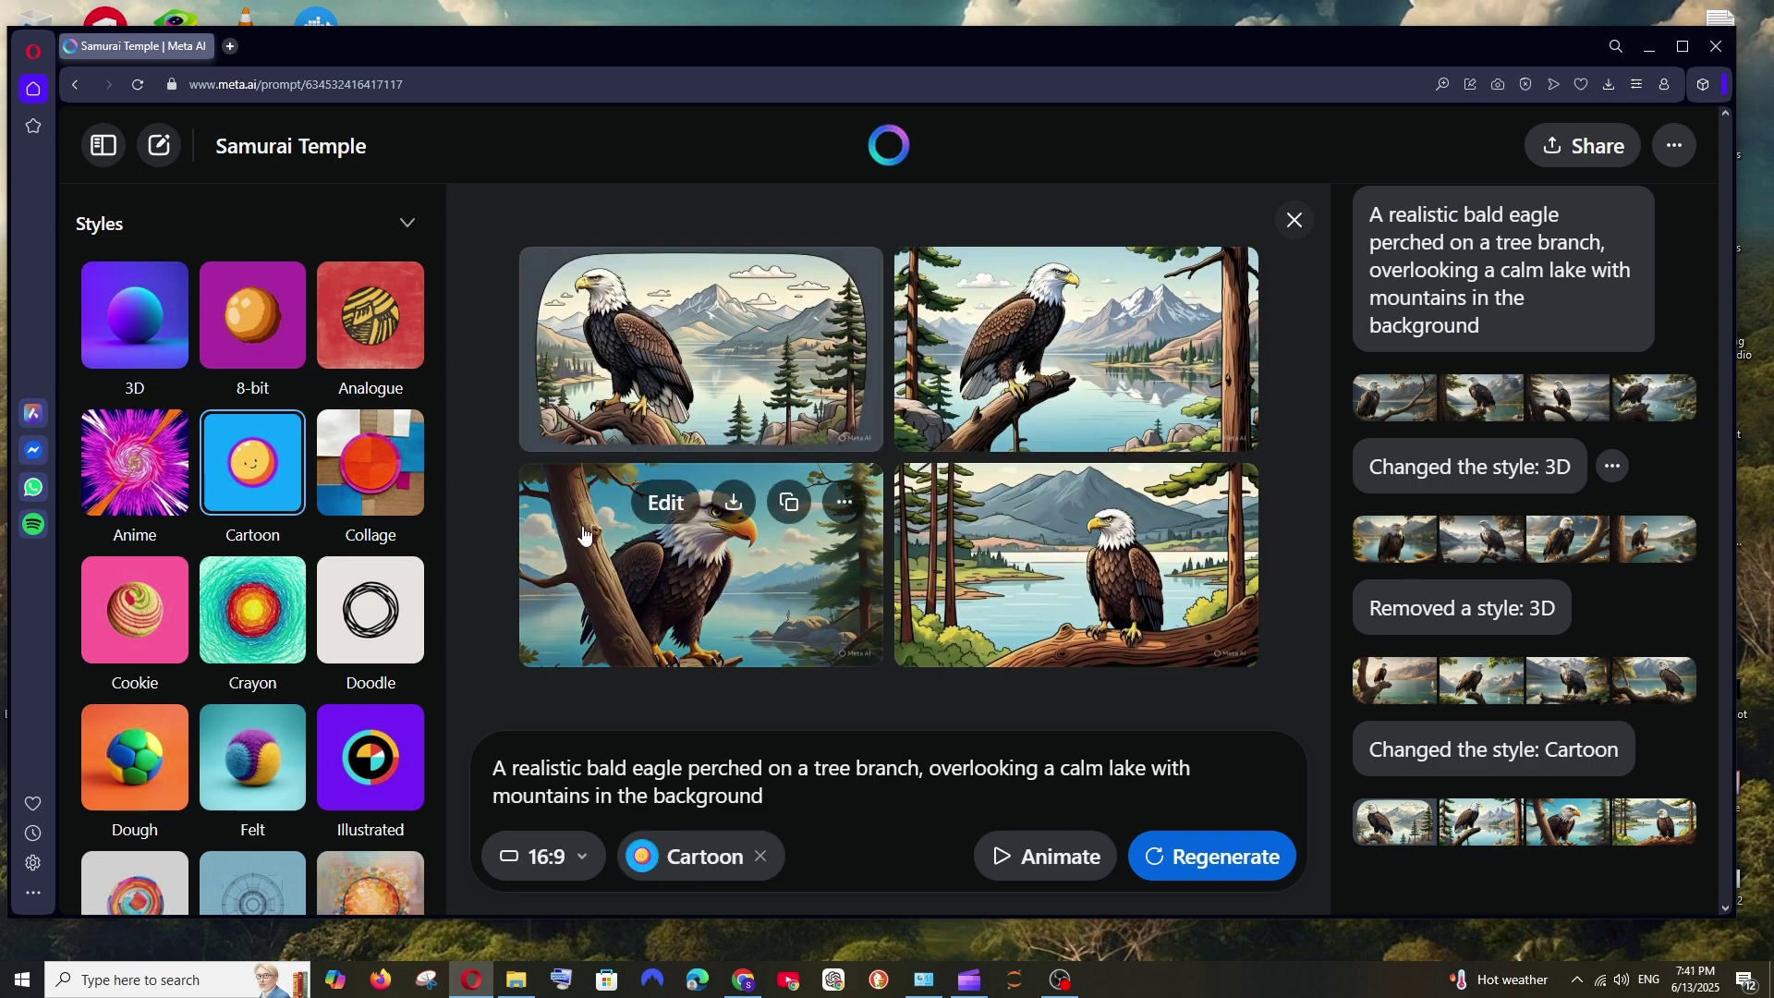
scroll(379, 450, down, 2)
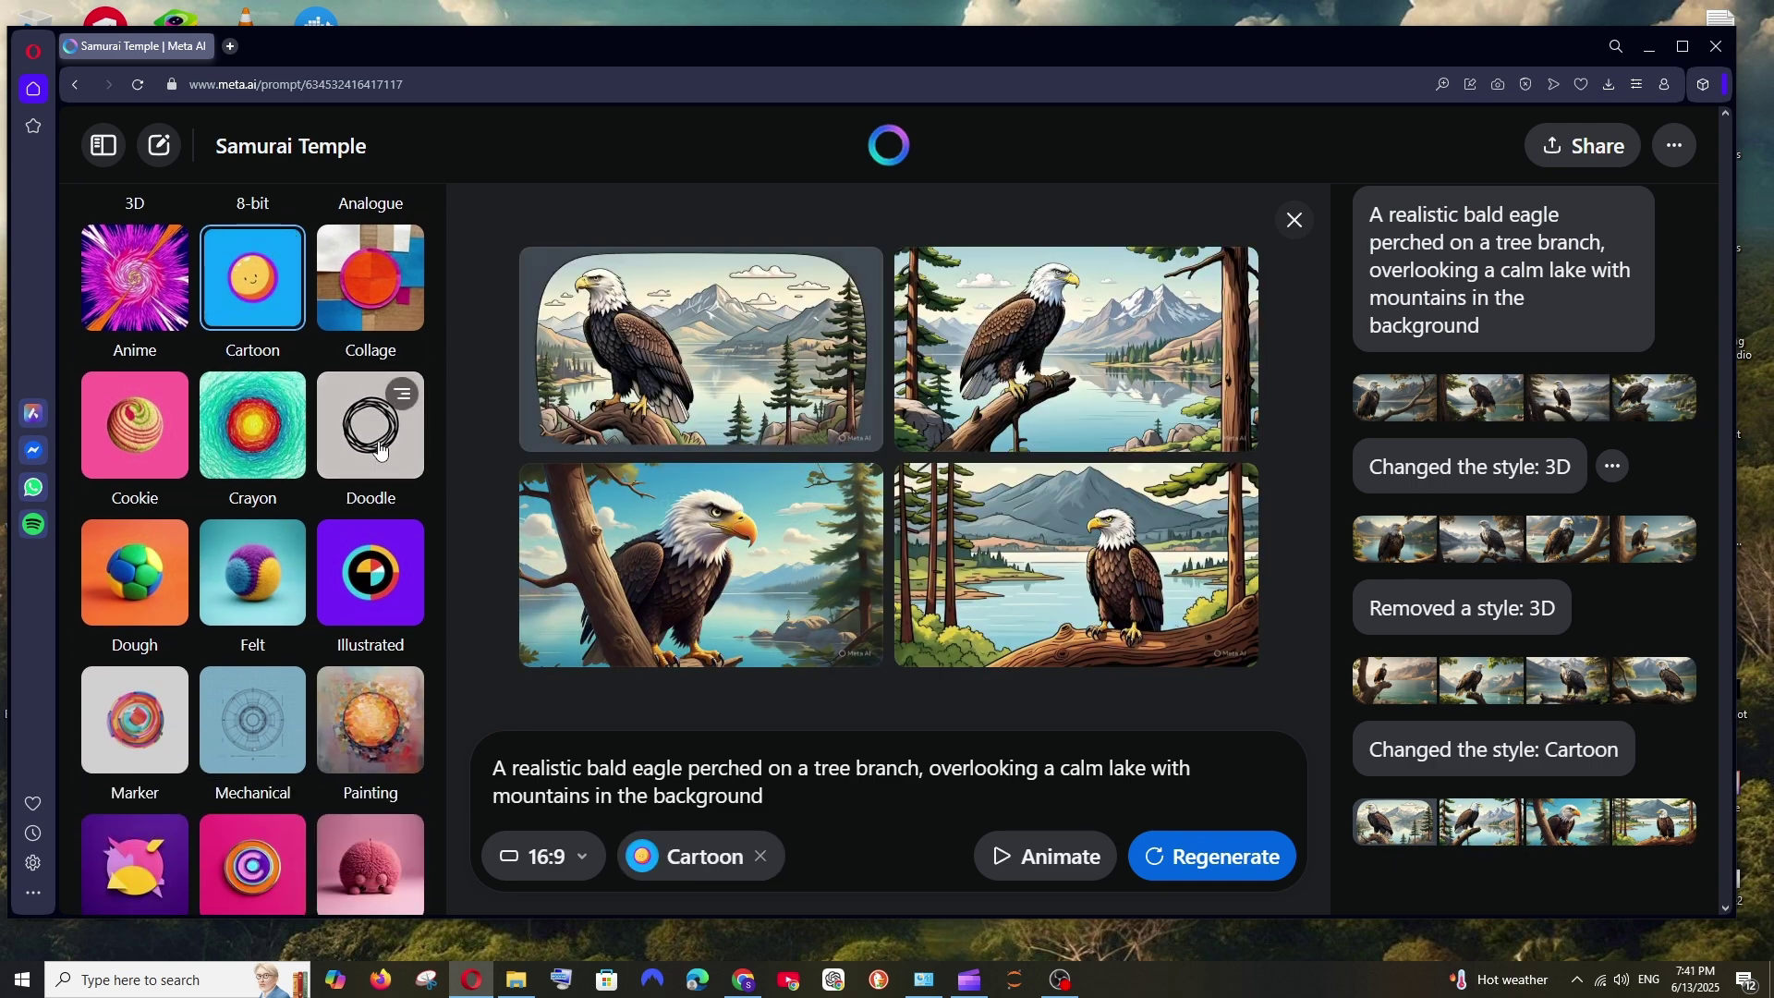
click(379, 450)
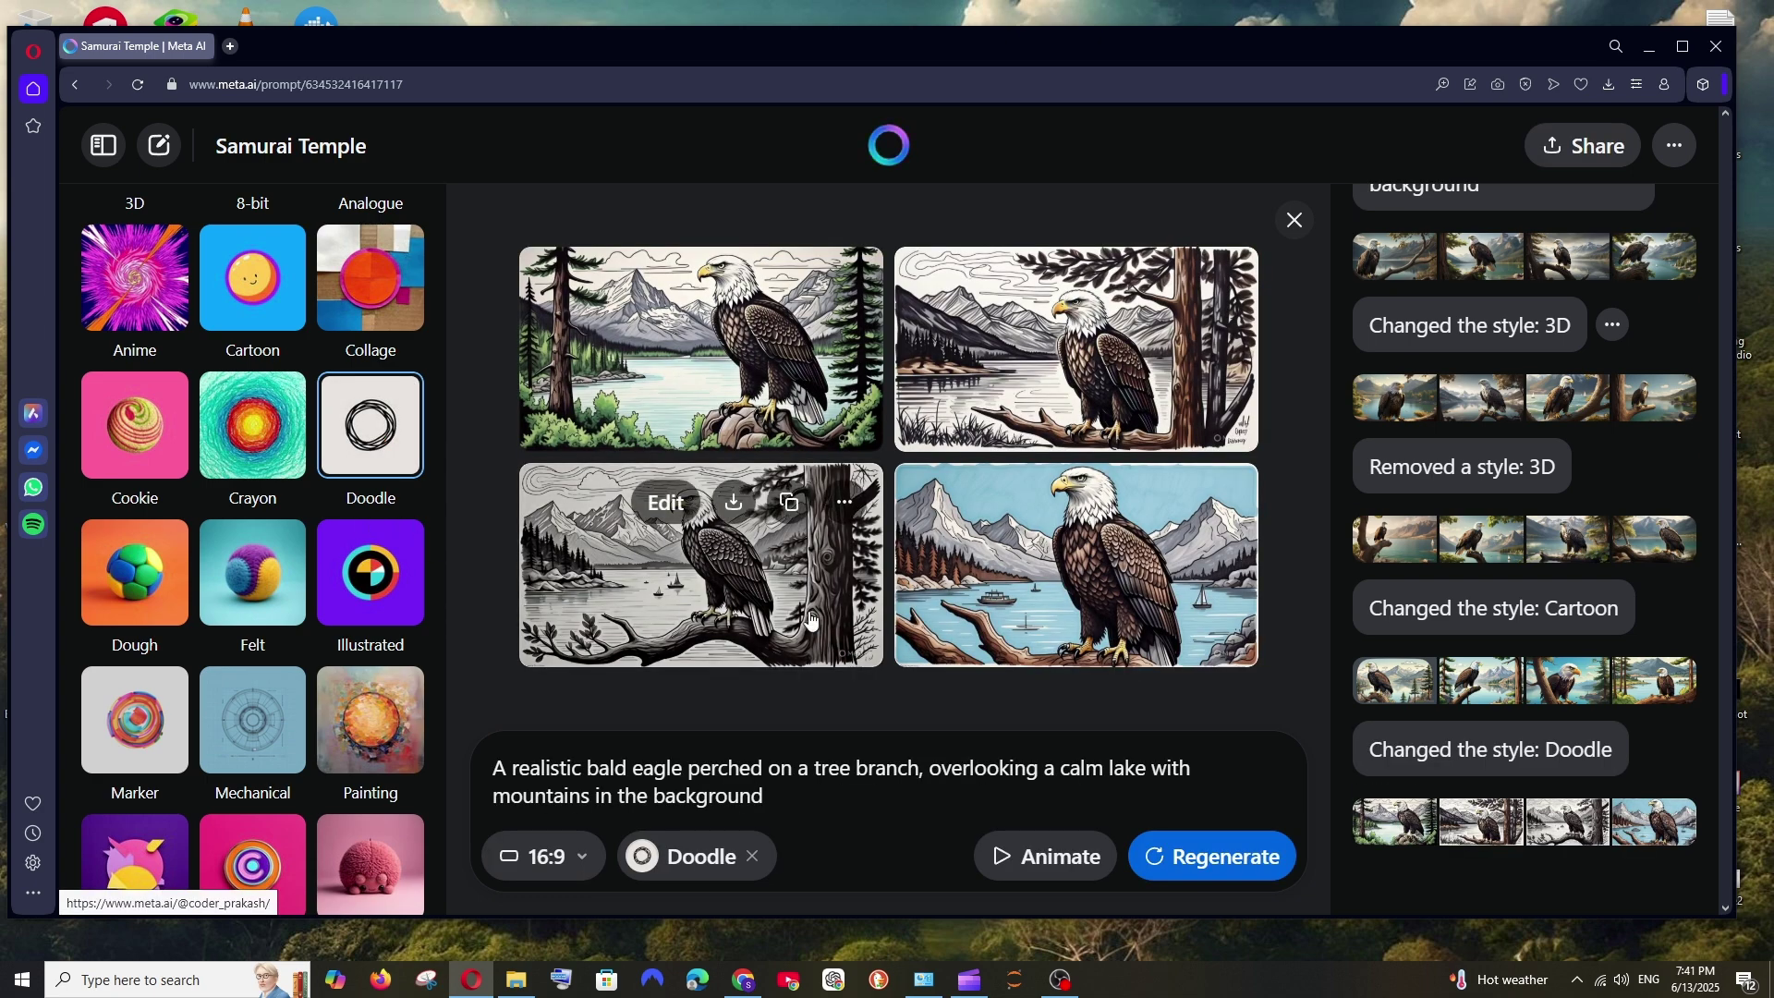
click(377, 600)
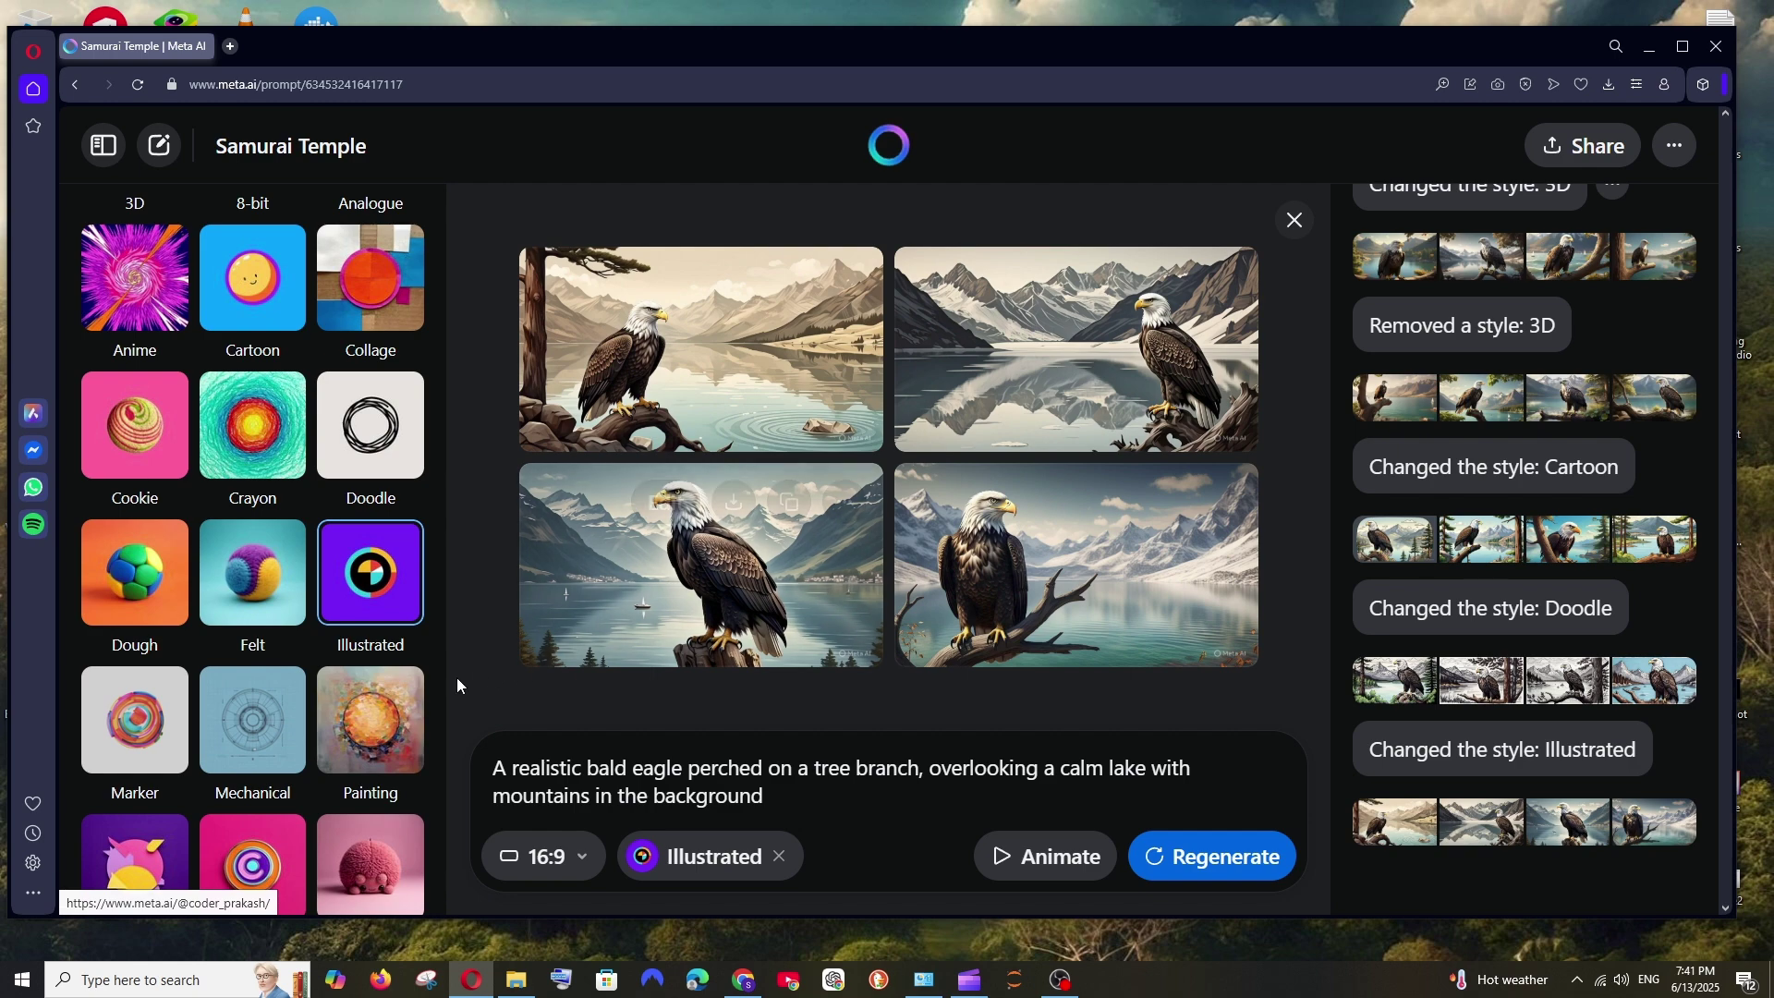
click(368, 739)
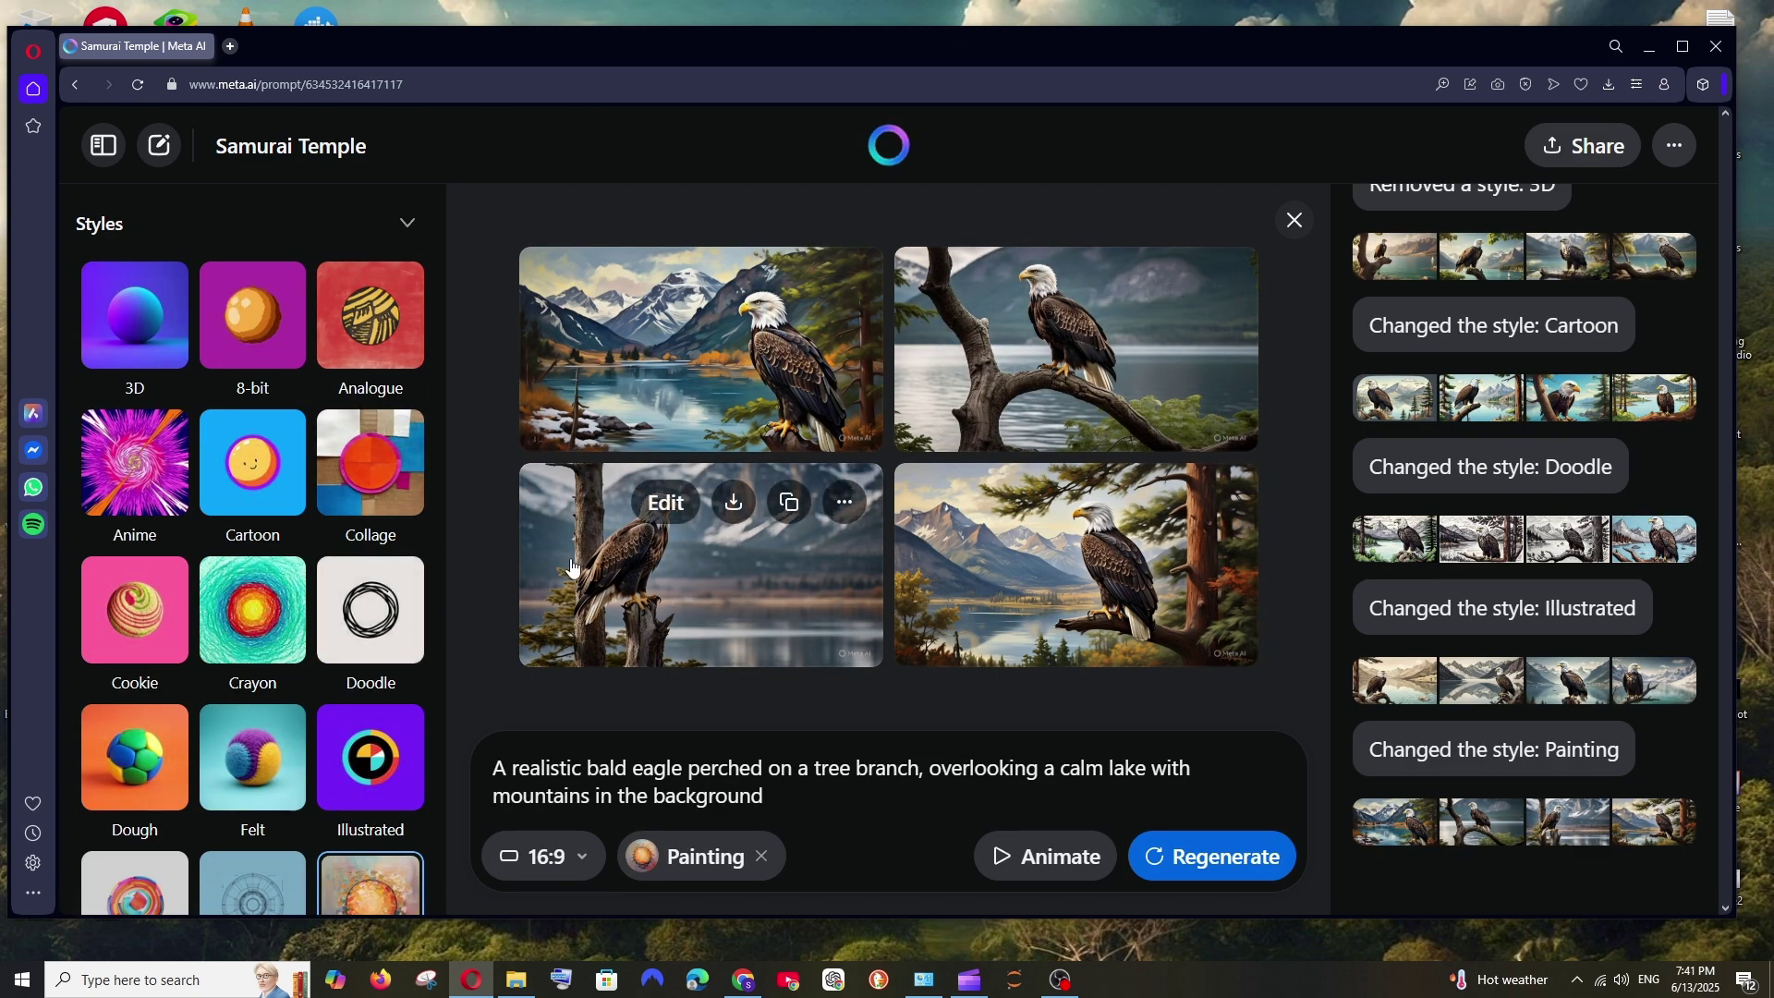
Apply the Cyberpunk mood preset to the painted eagle images.
scroll(272, 525, down, 7)
scroll(272, 524, down, 3)
scroll(248, 442, up, 10)
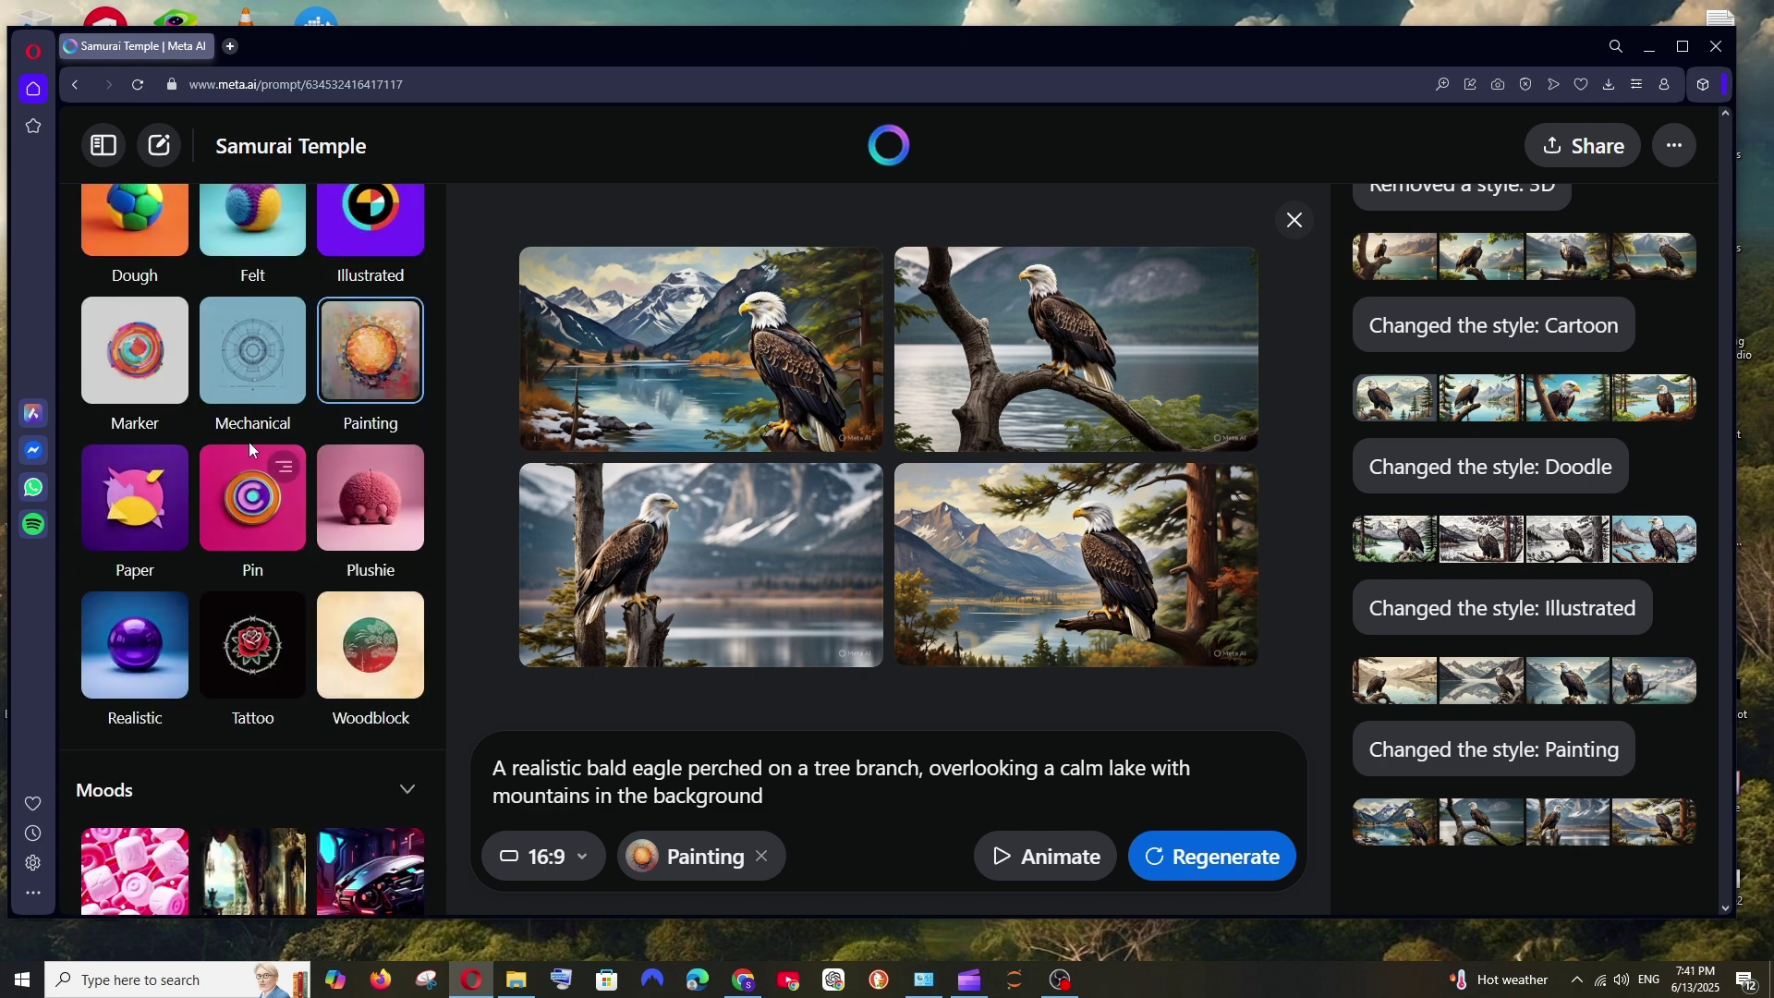
click(379, 220)
scroll(192, 417, down, 1)
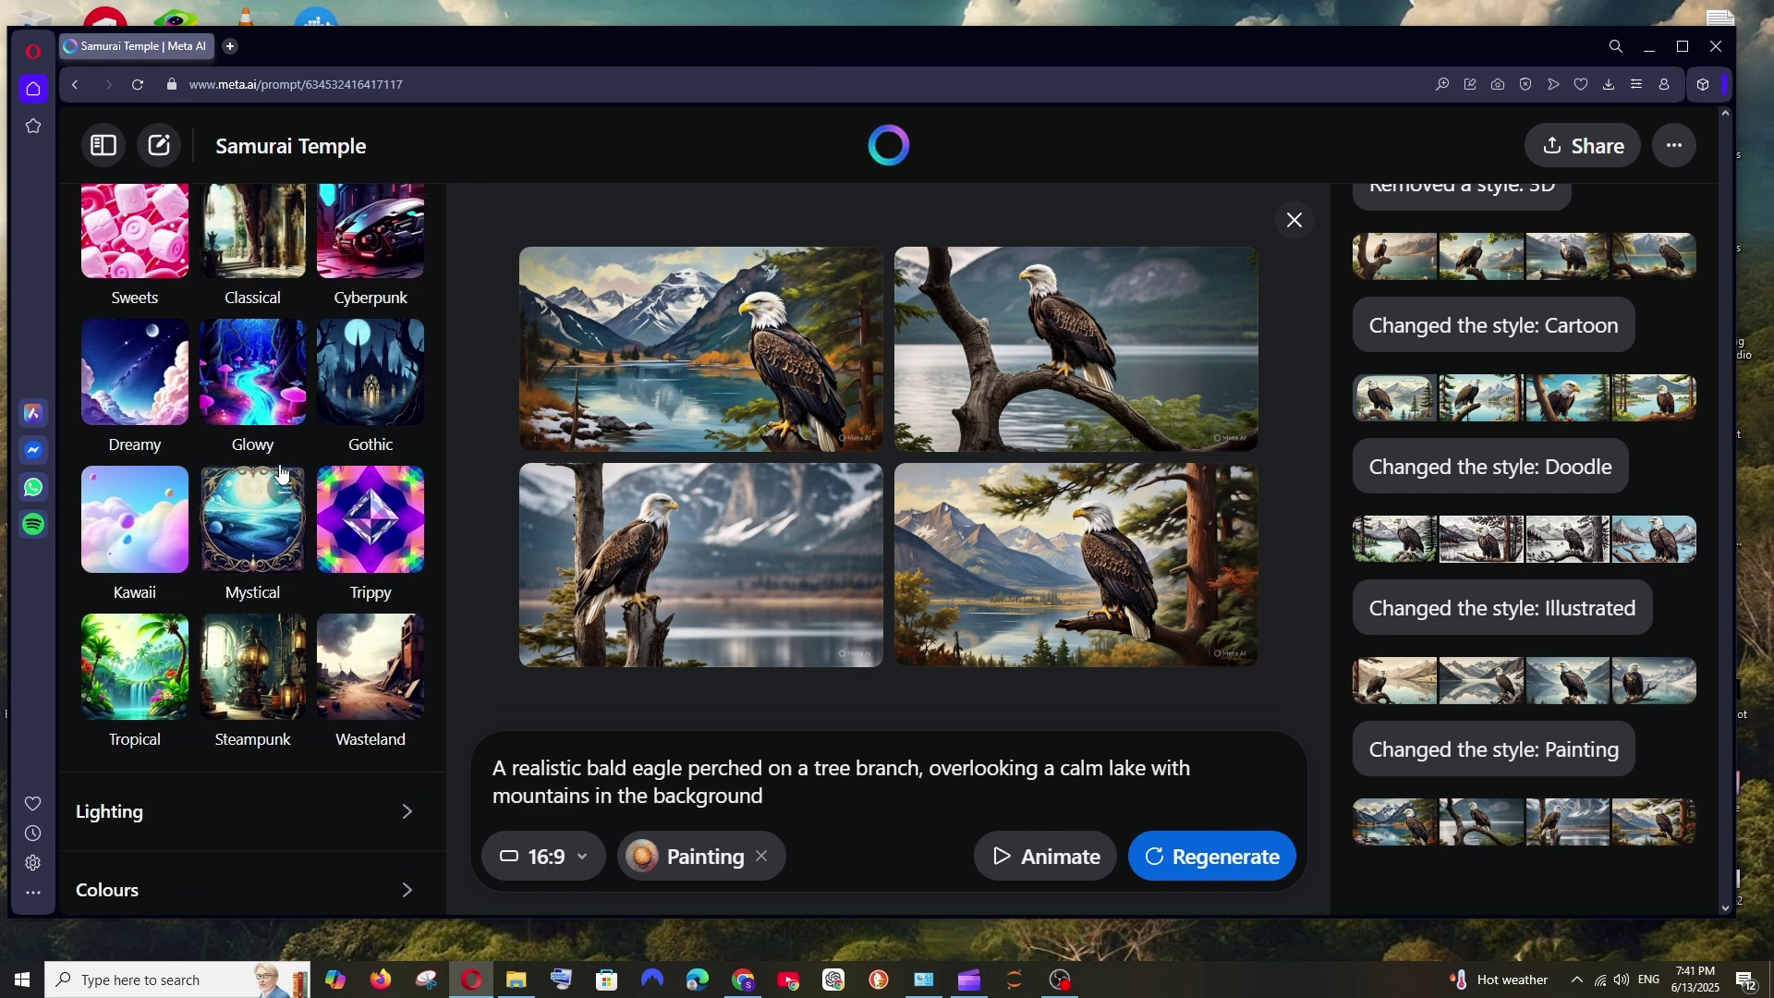
scroll(192, 417, up, 1)
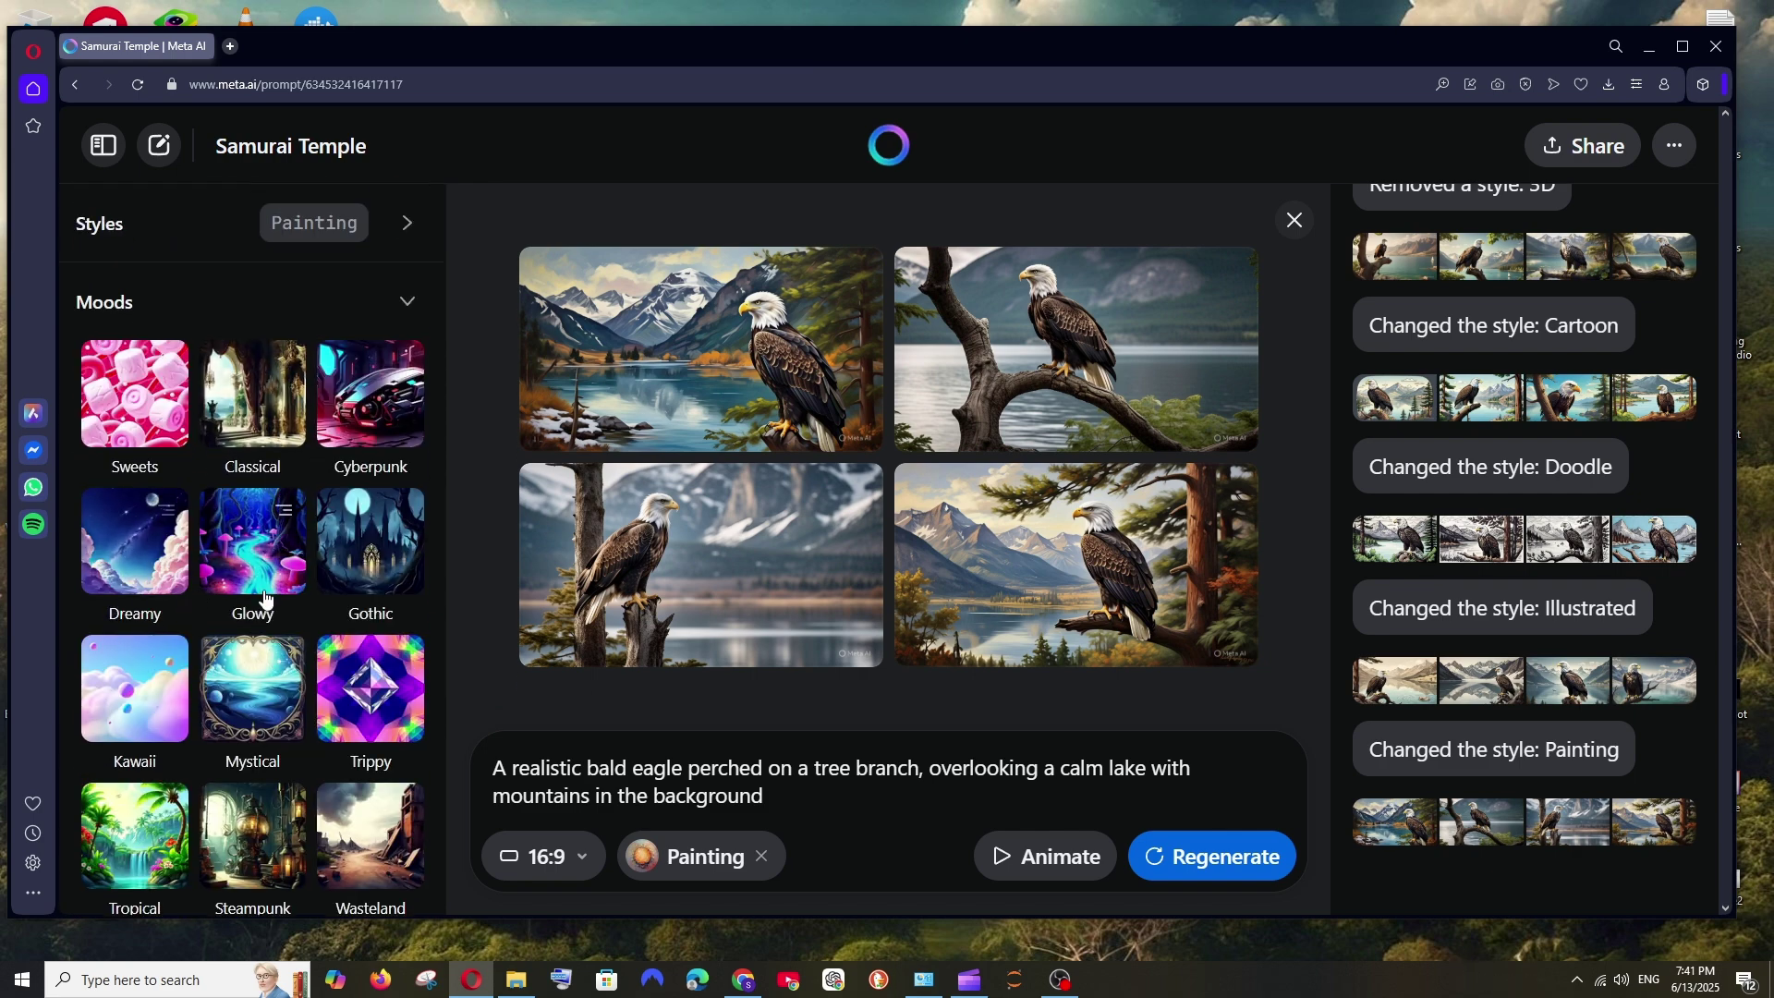
scroll(301, 625, down, 2)
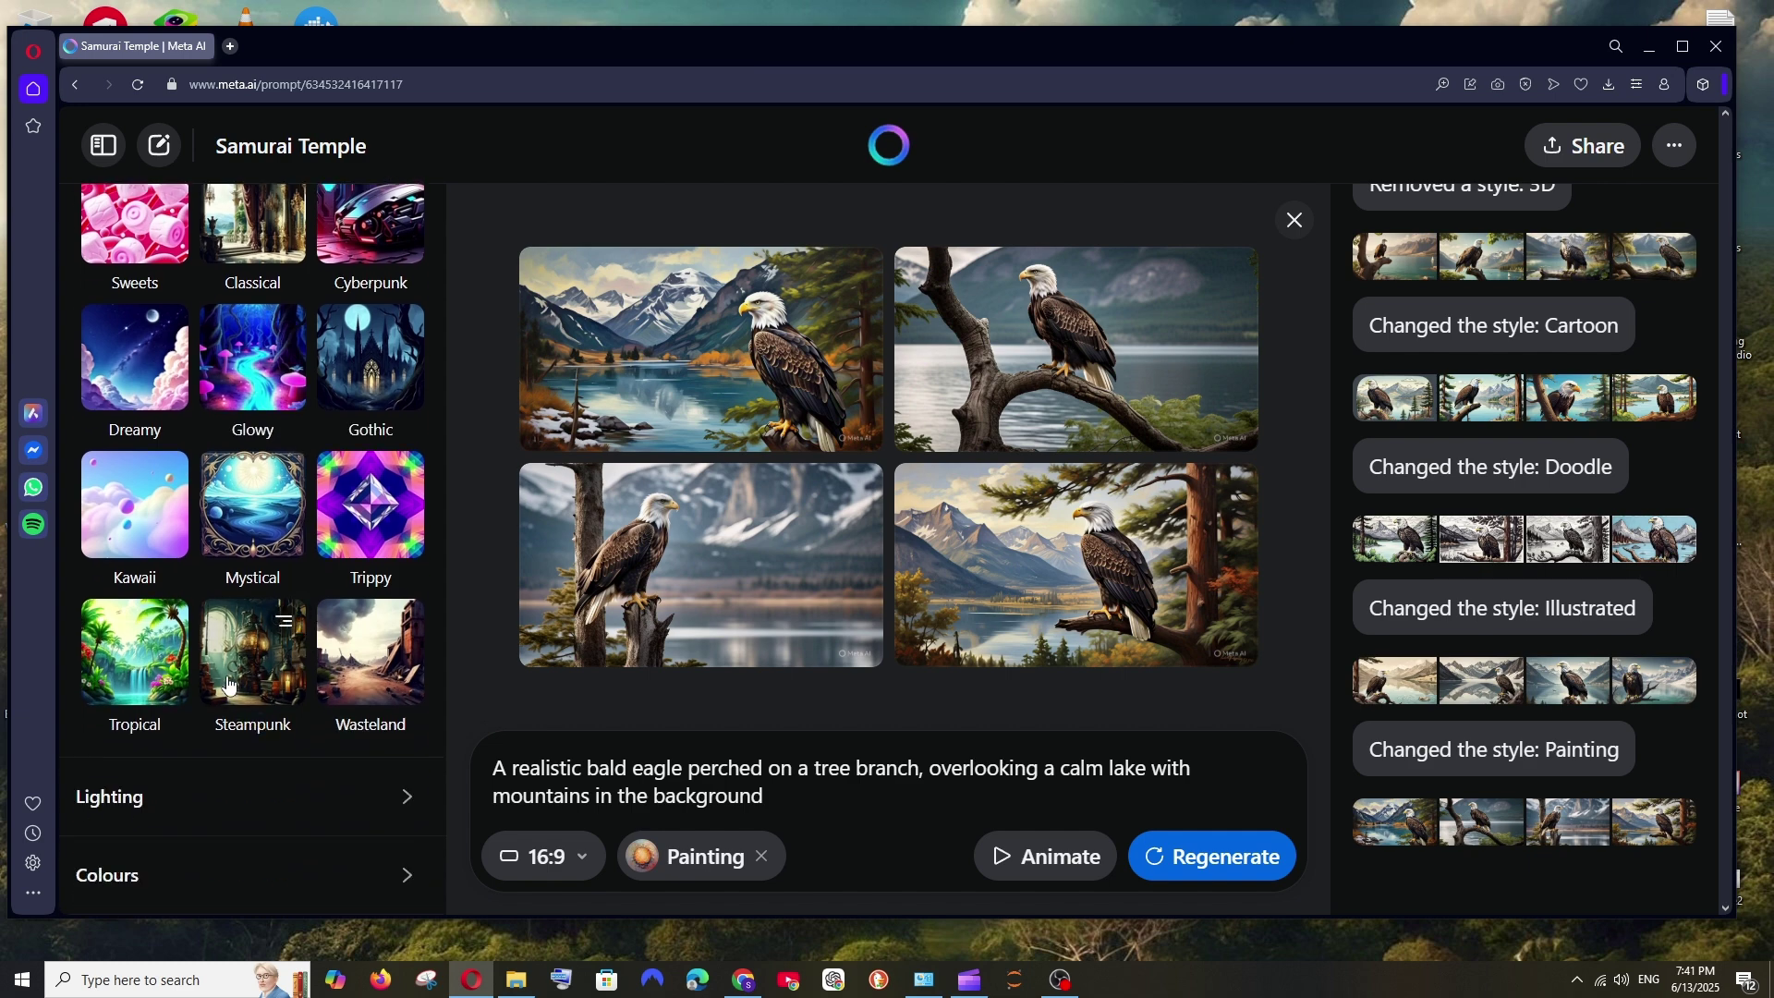
scroll(225, 708, up, 2)
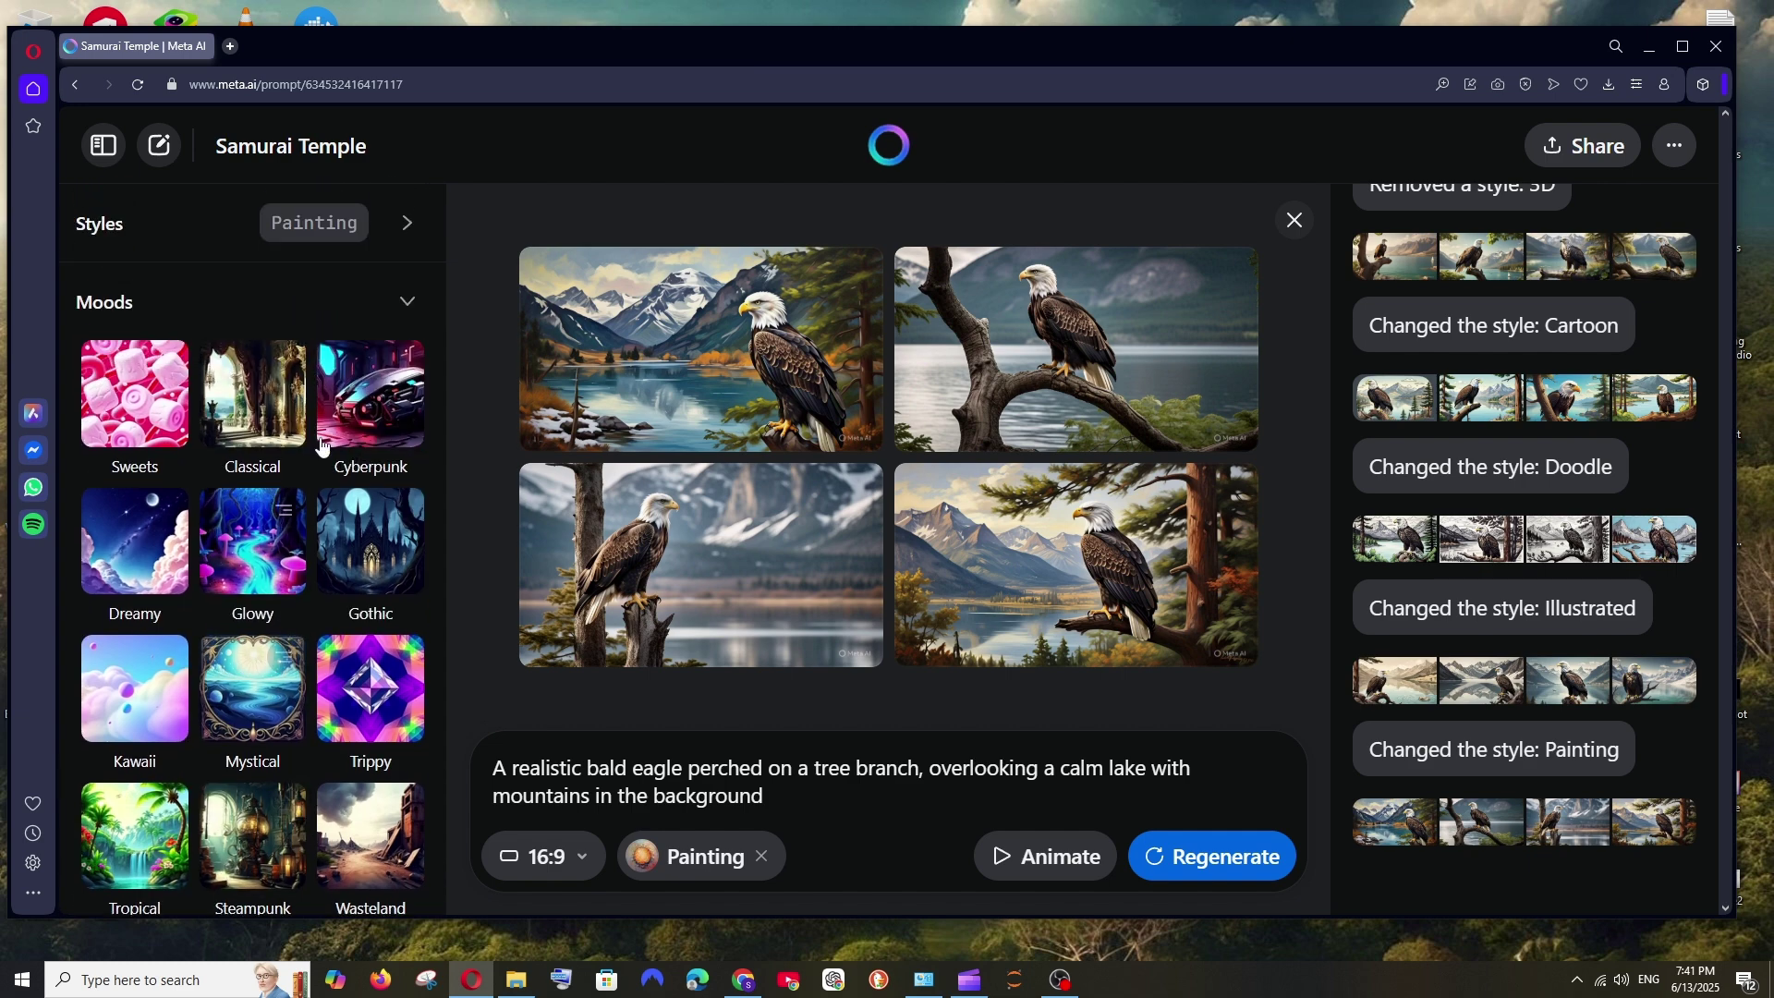
click(386, 428)
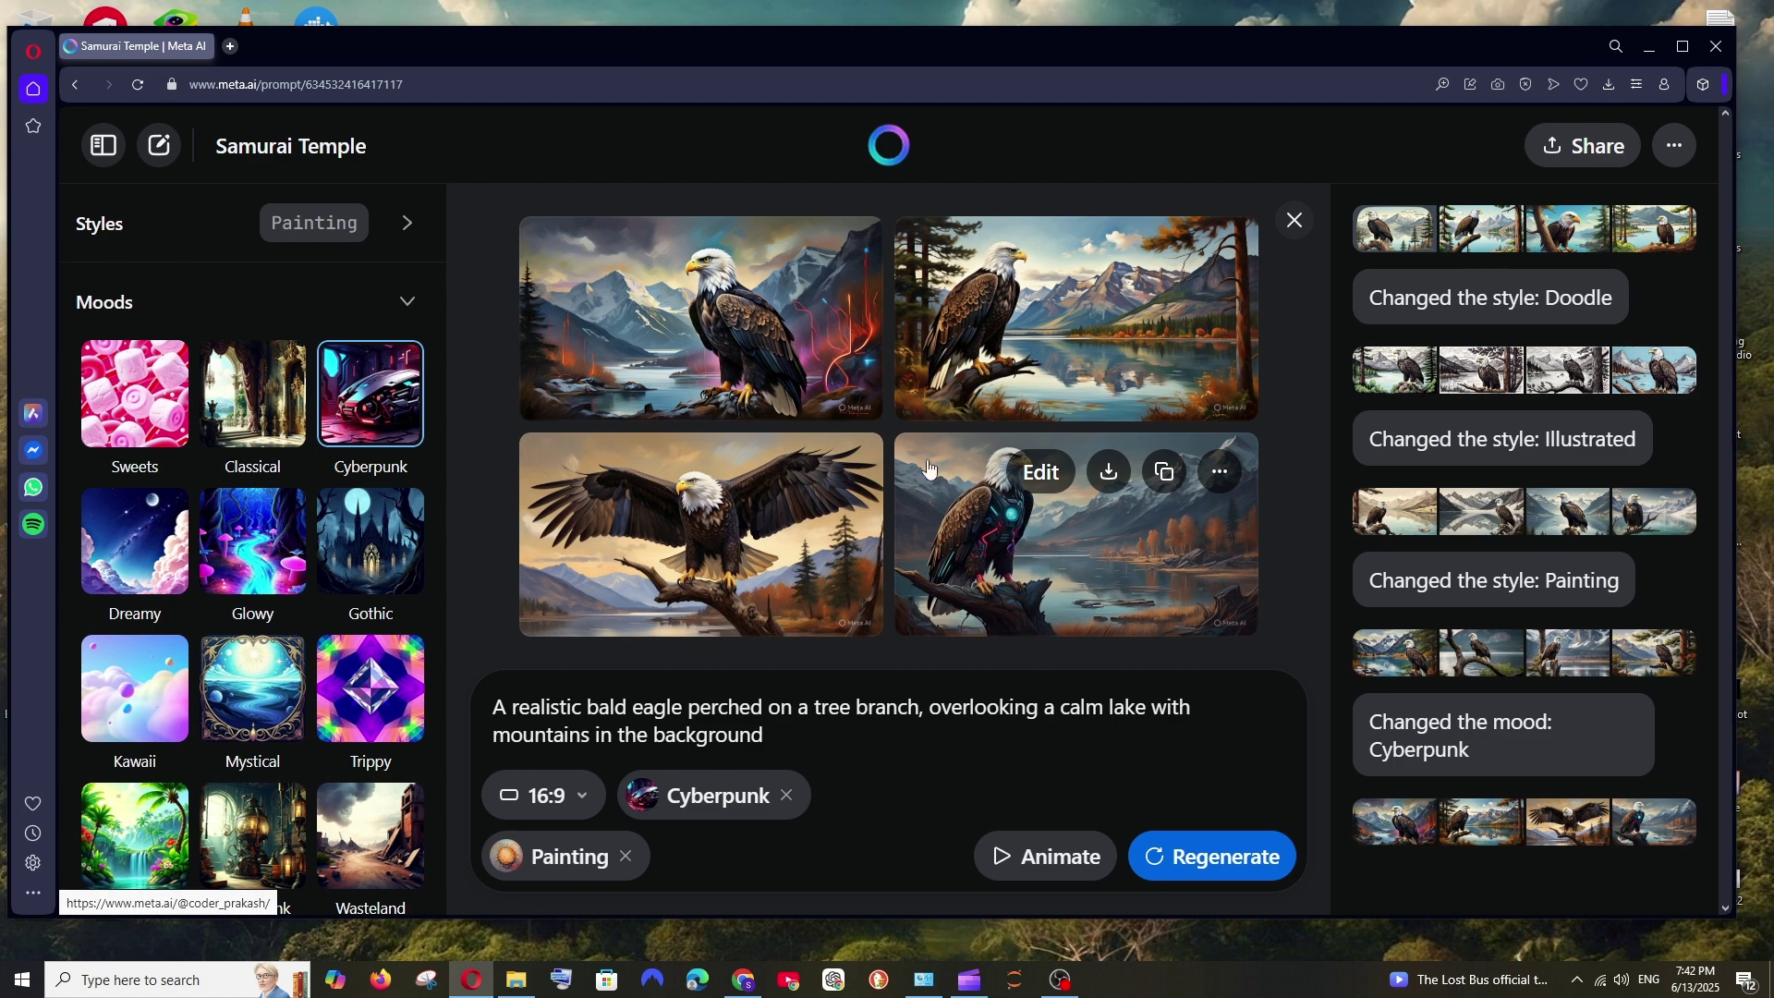
View the bottom-right Cyberpunk eagle image enlarged, then return to the grid.
click(1017, 553)
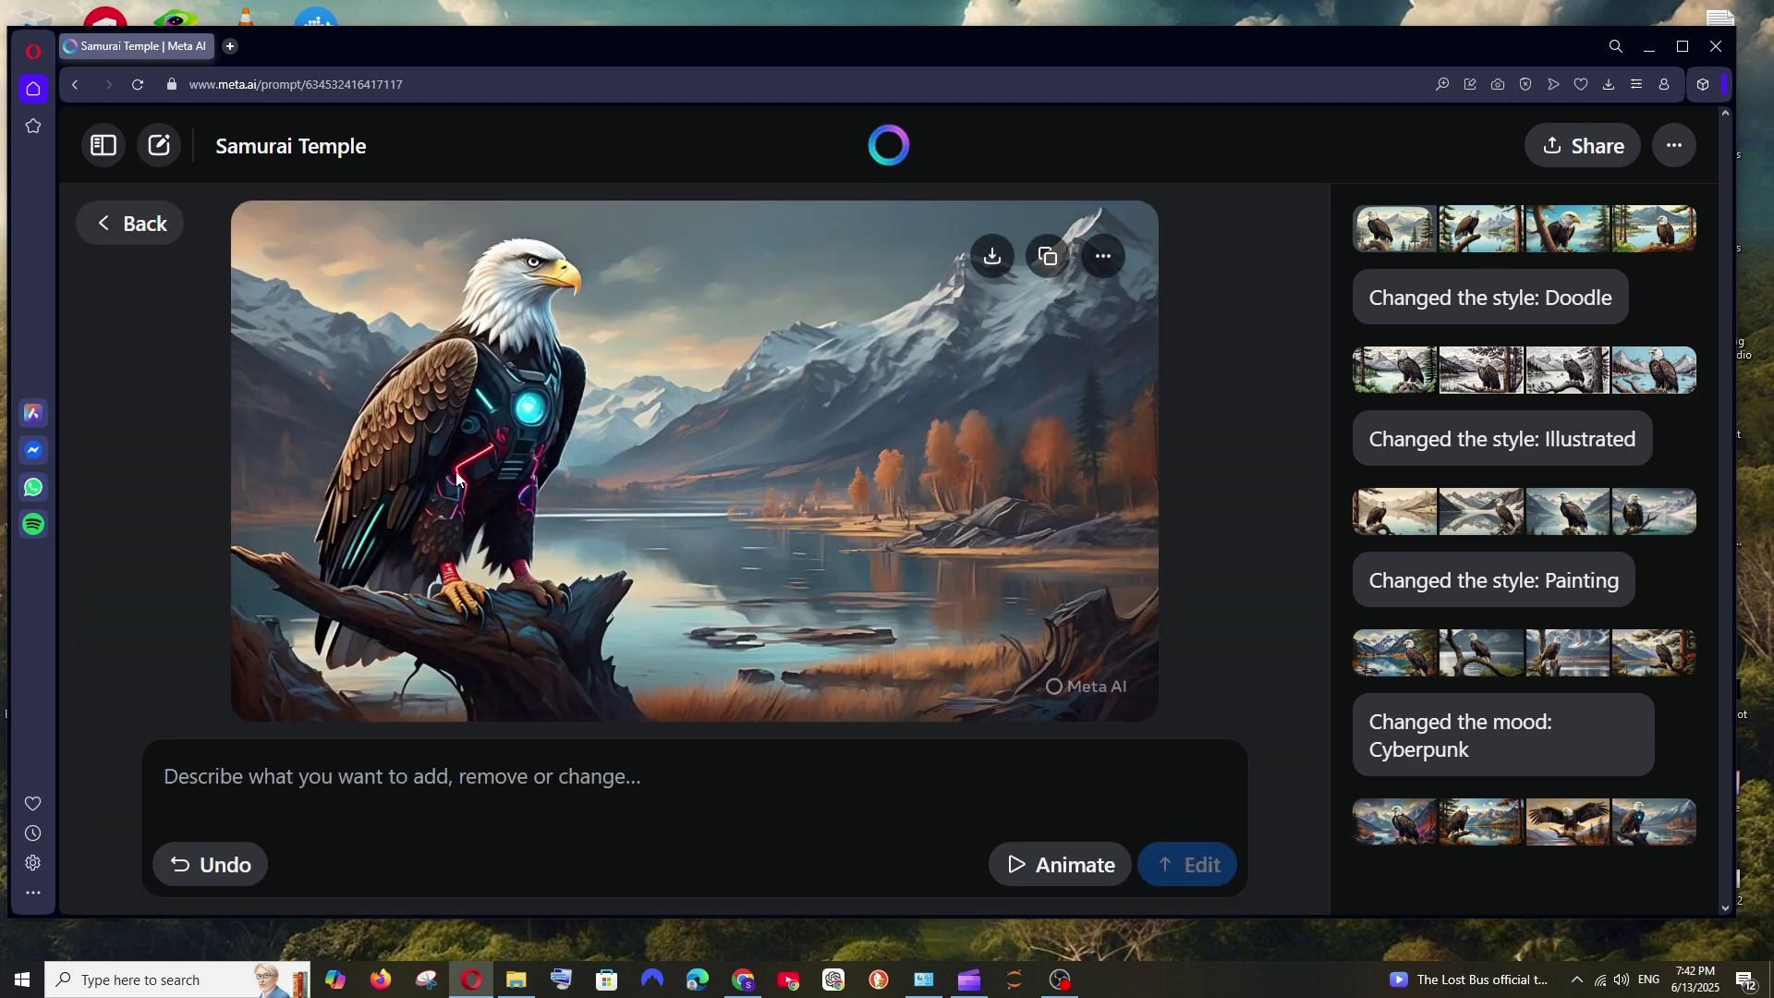
click(171, 224)
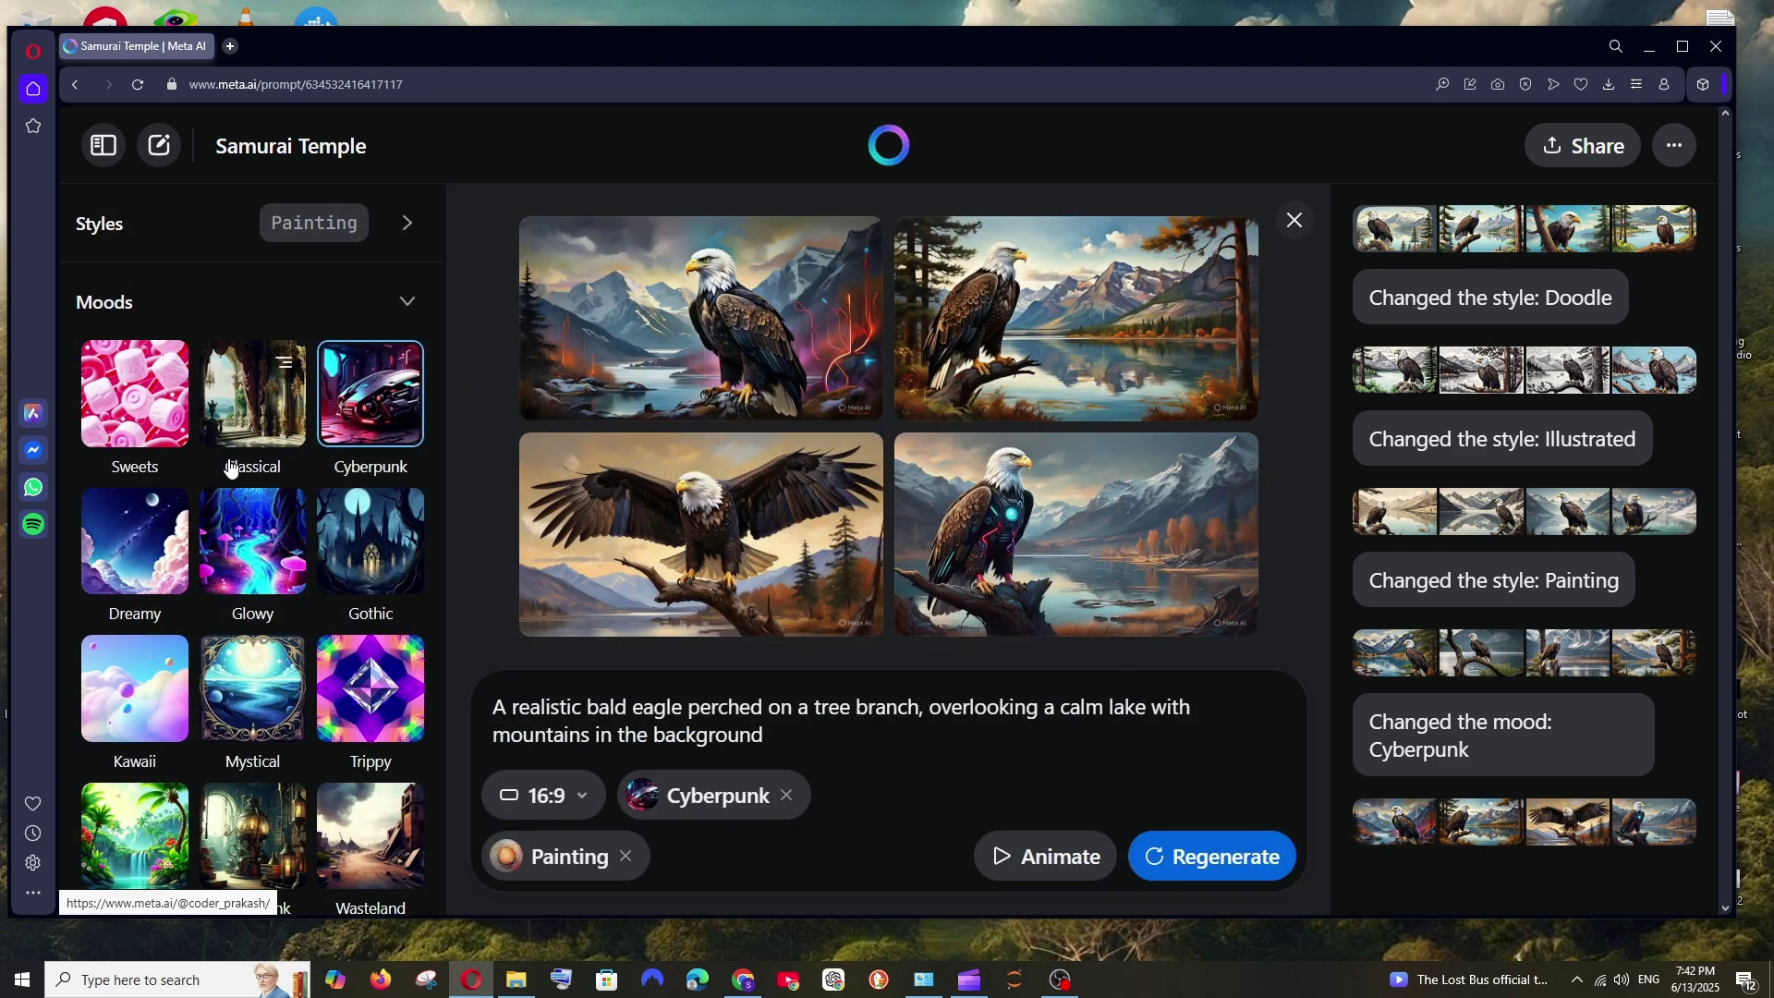
scroll(290, 452, down, 2)
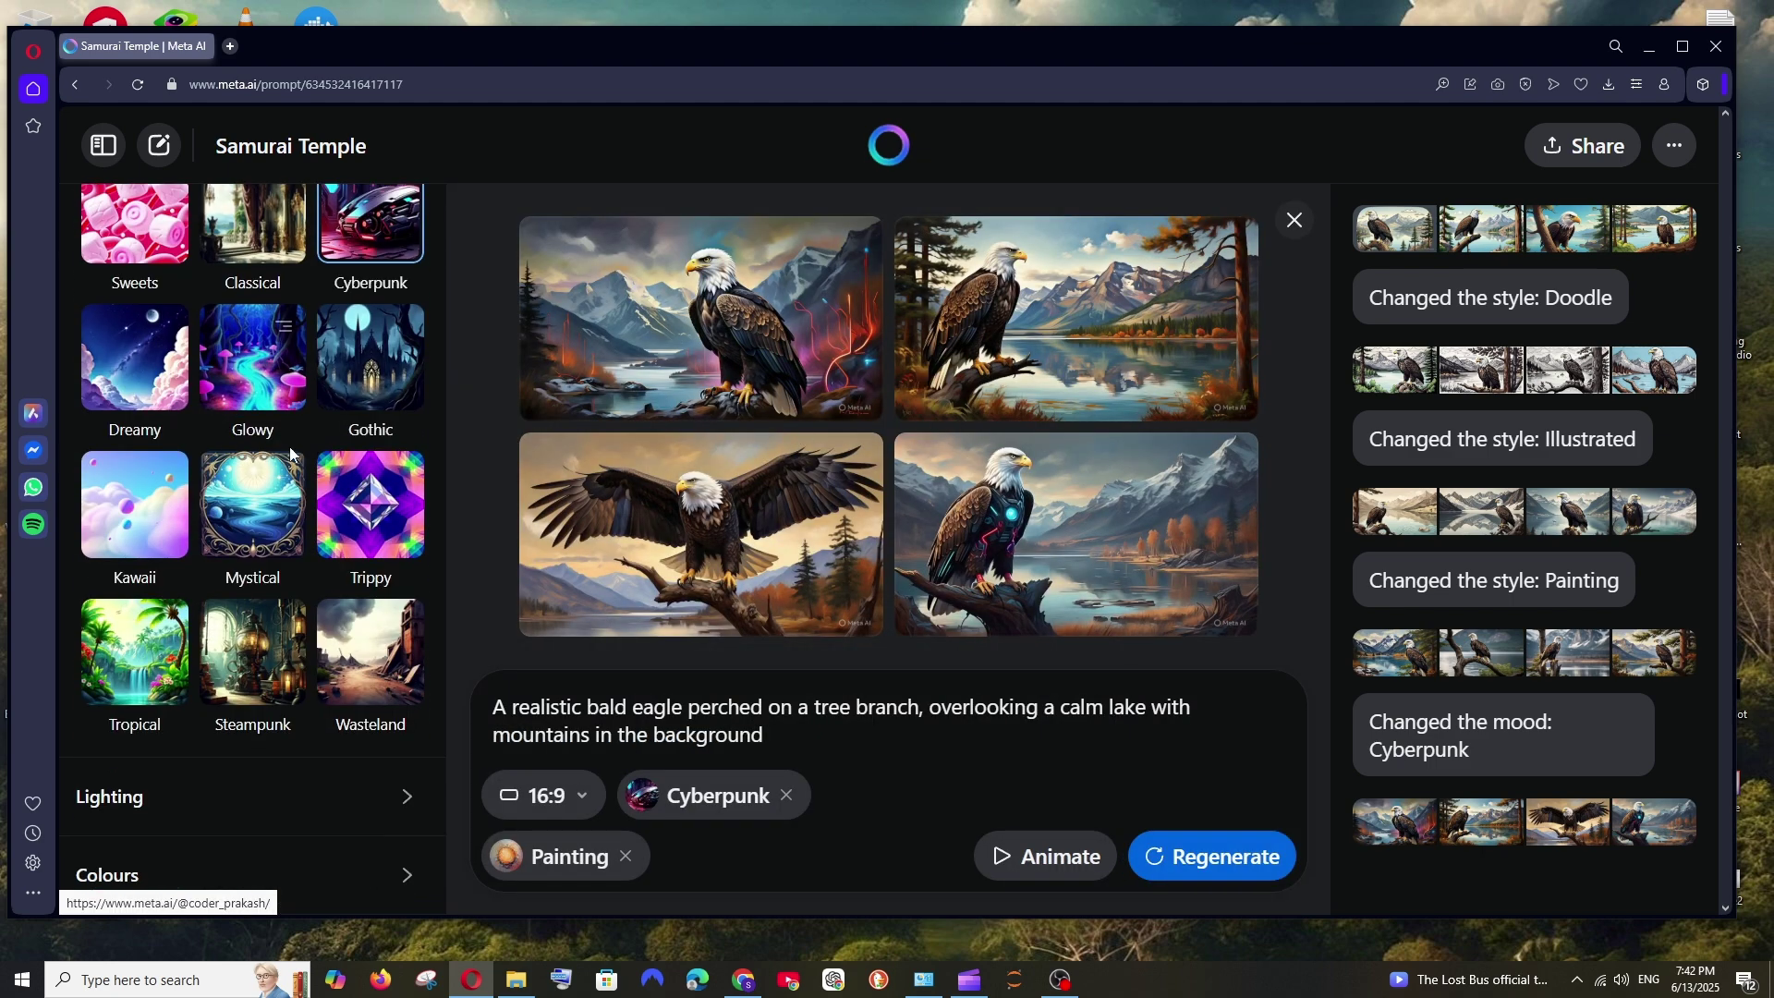
Remove the Cyberpunk mood and apply Sunset lighting to the eagle images.
click(786, 796)
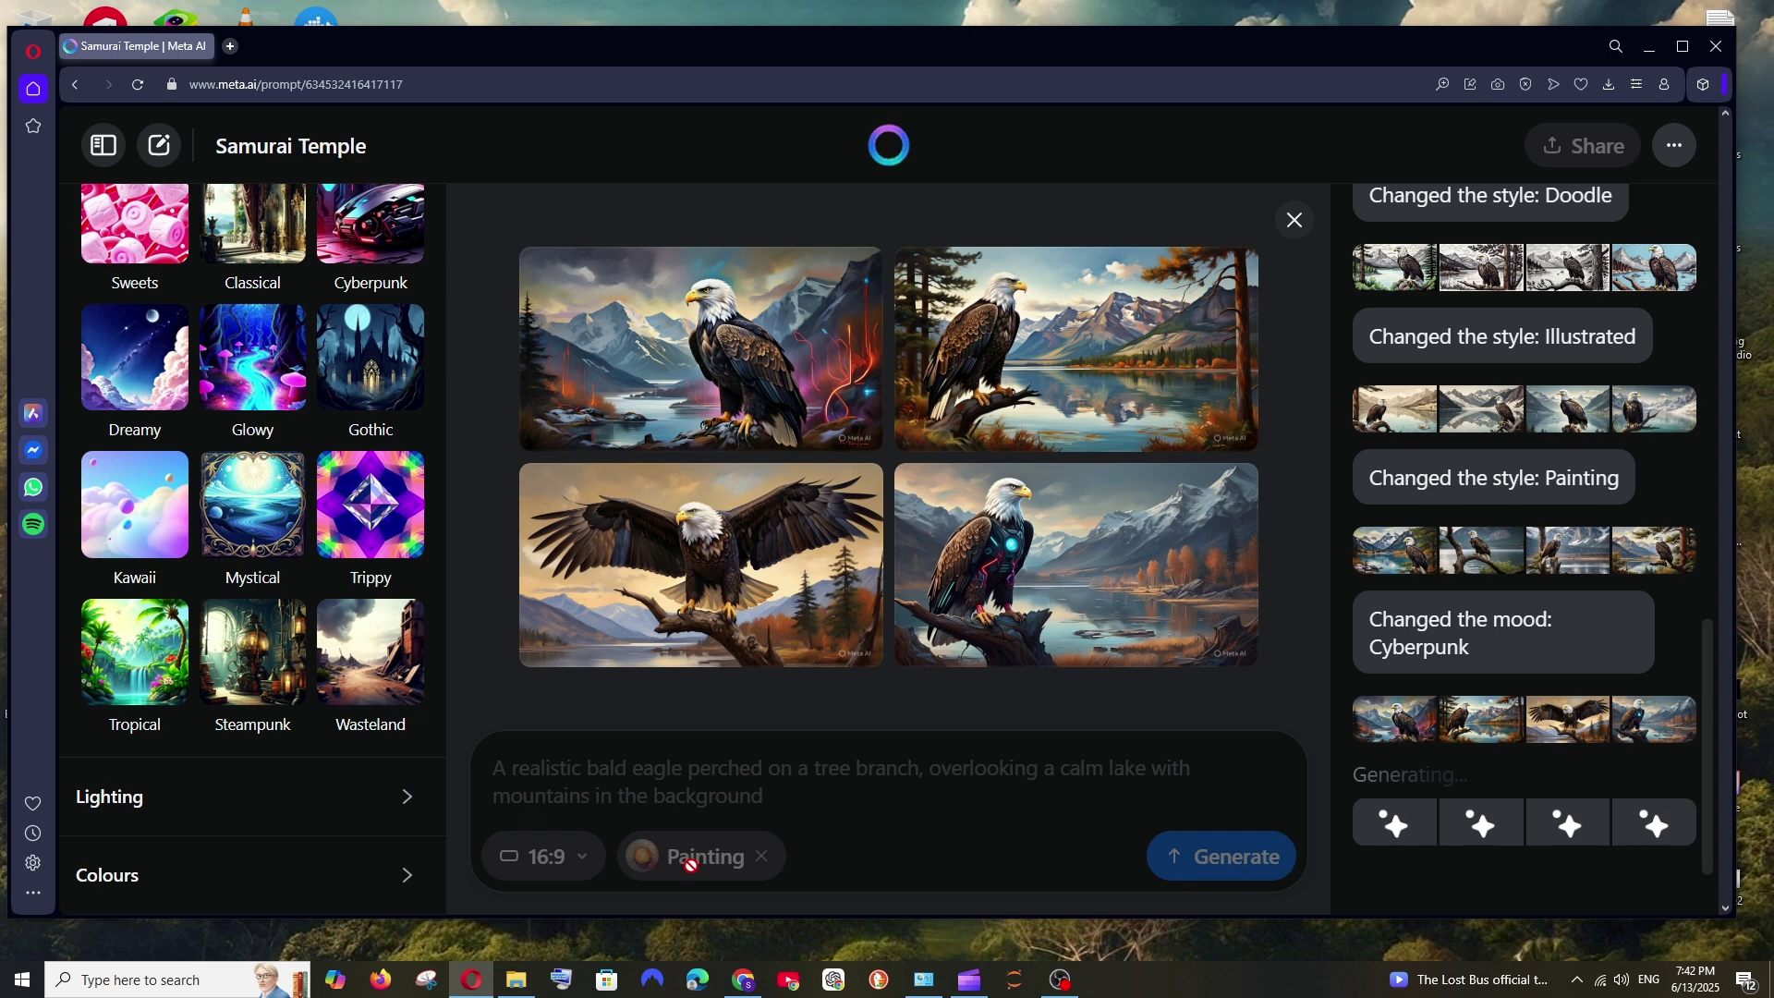
mouse_move(837, 601)
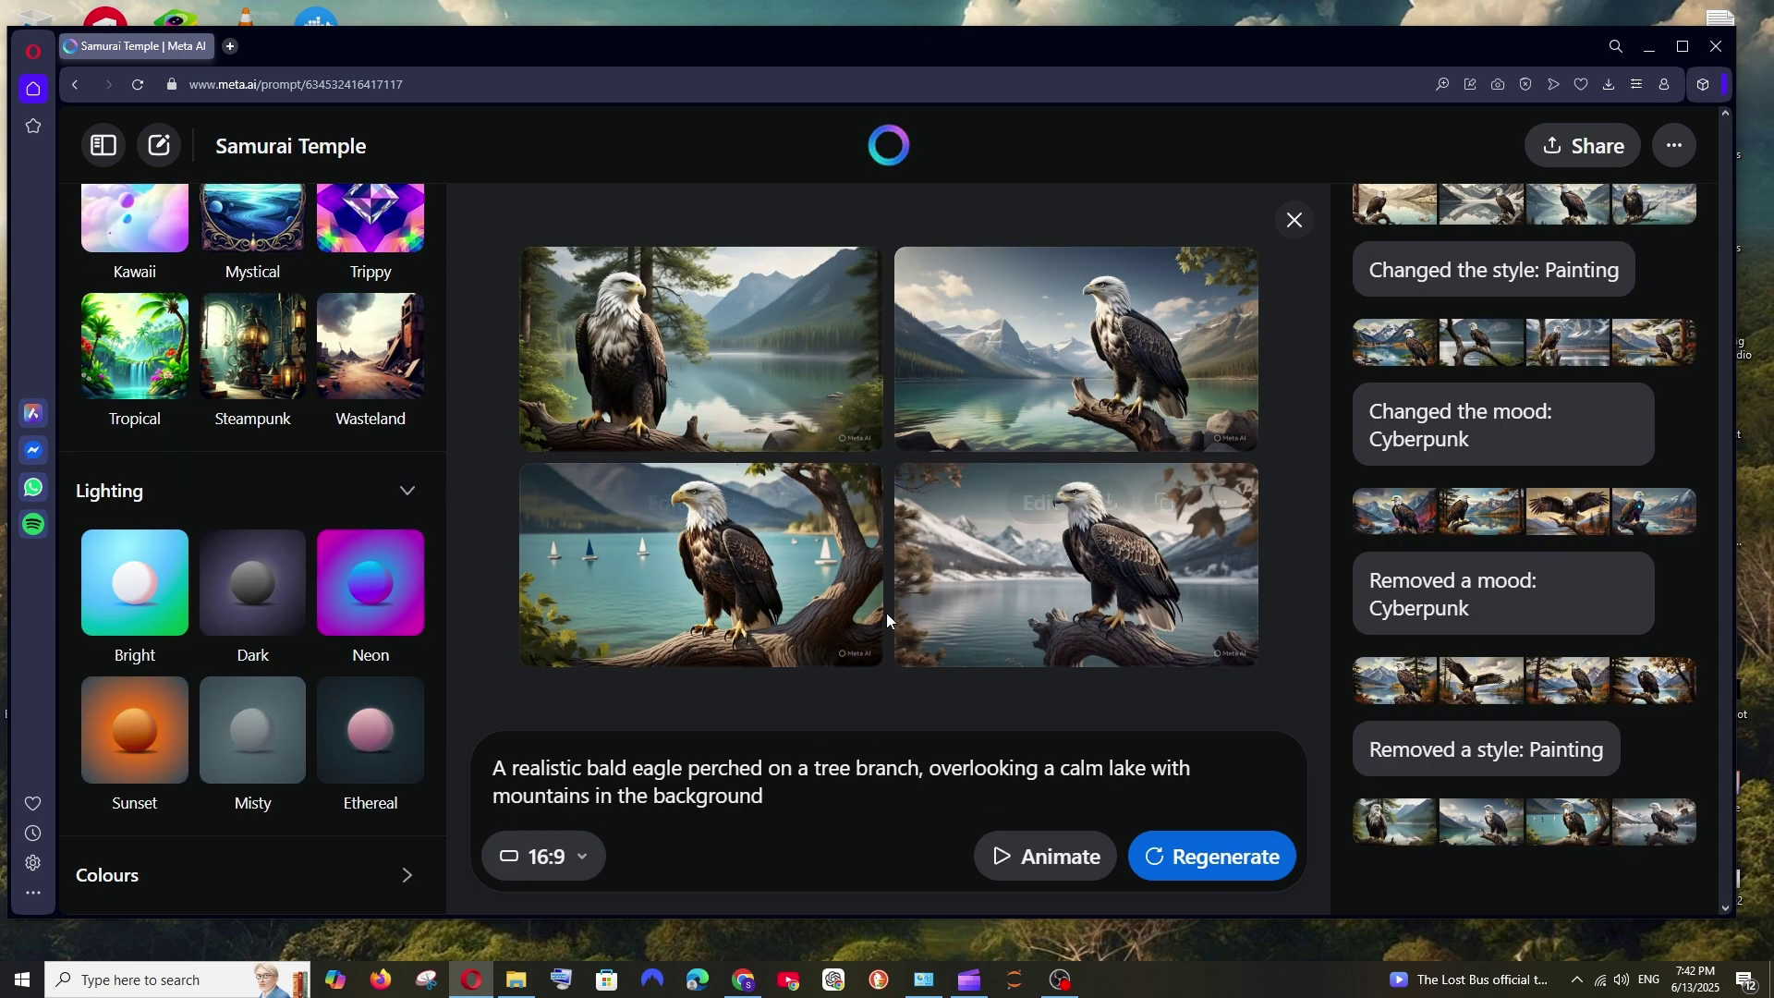
scroll(170, 497, up, 8)
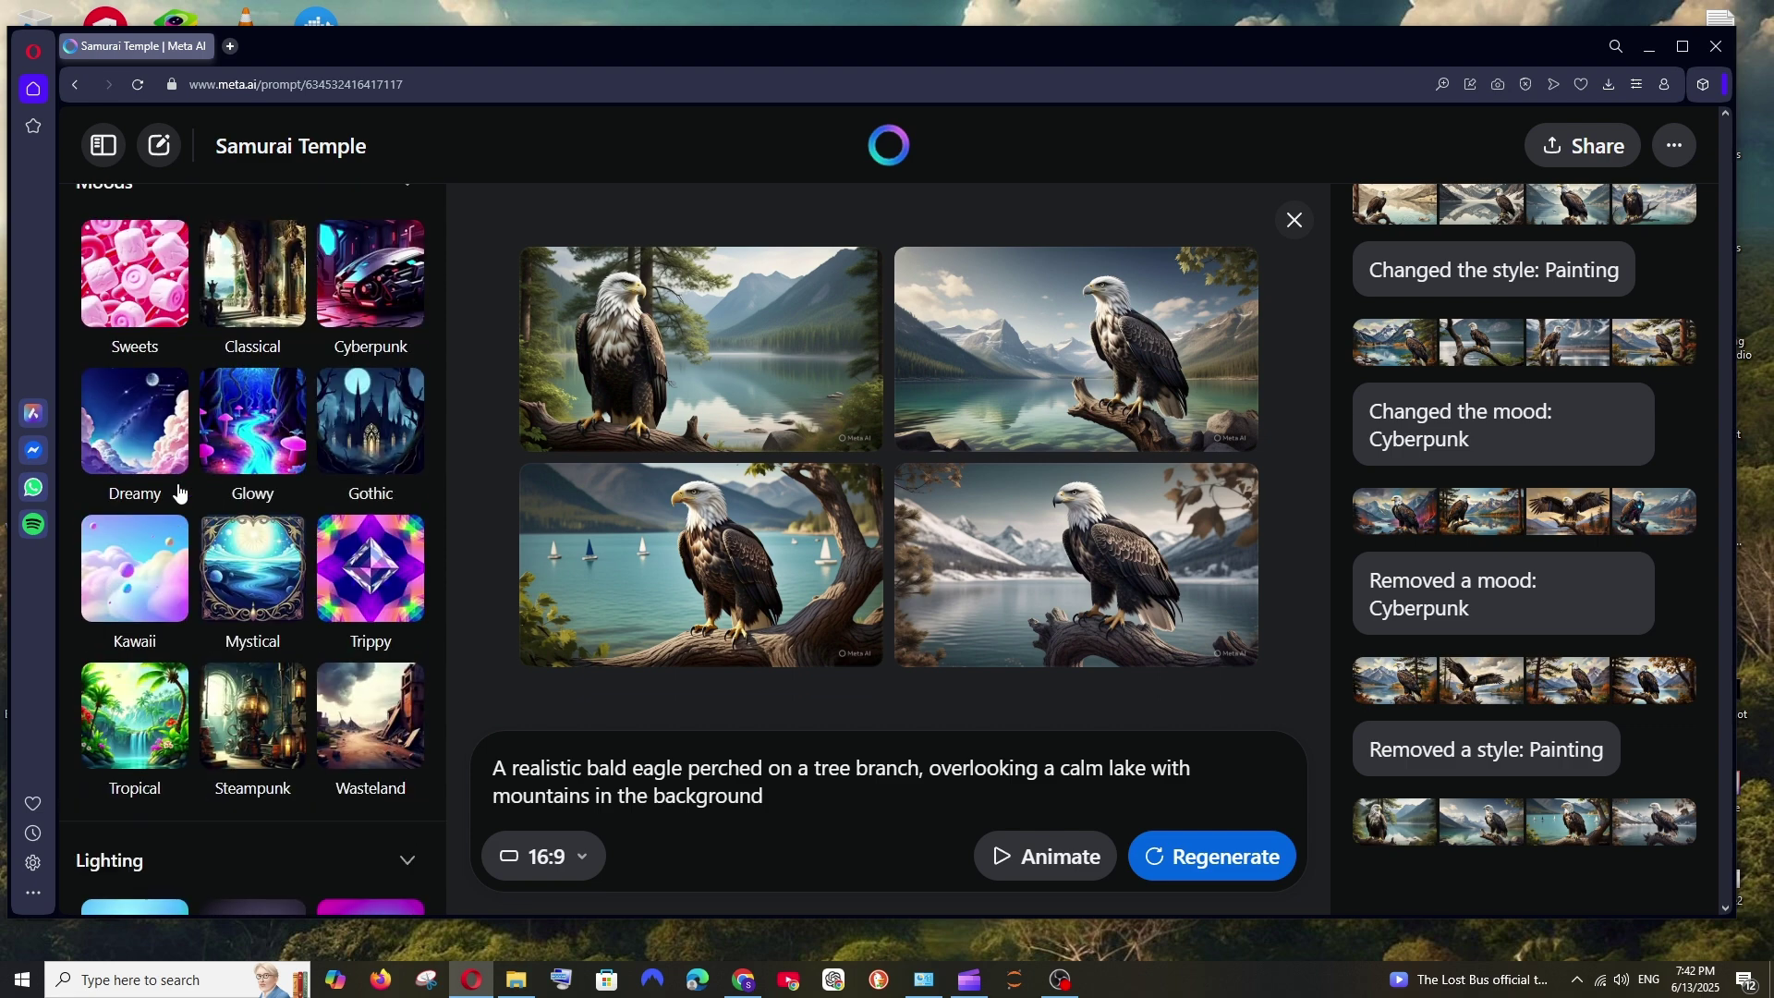
click(258, 303)
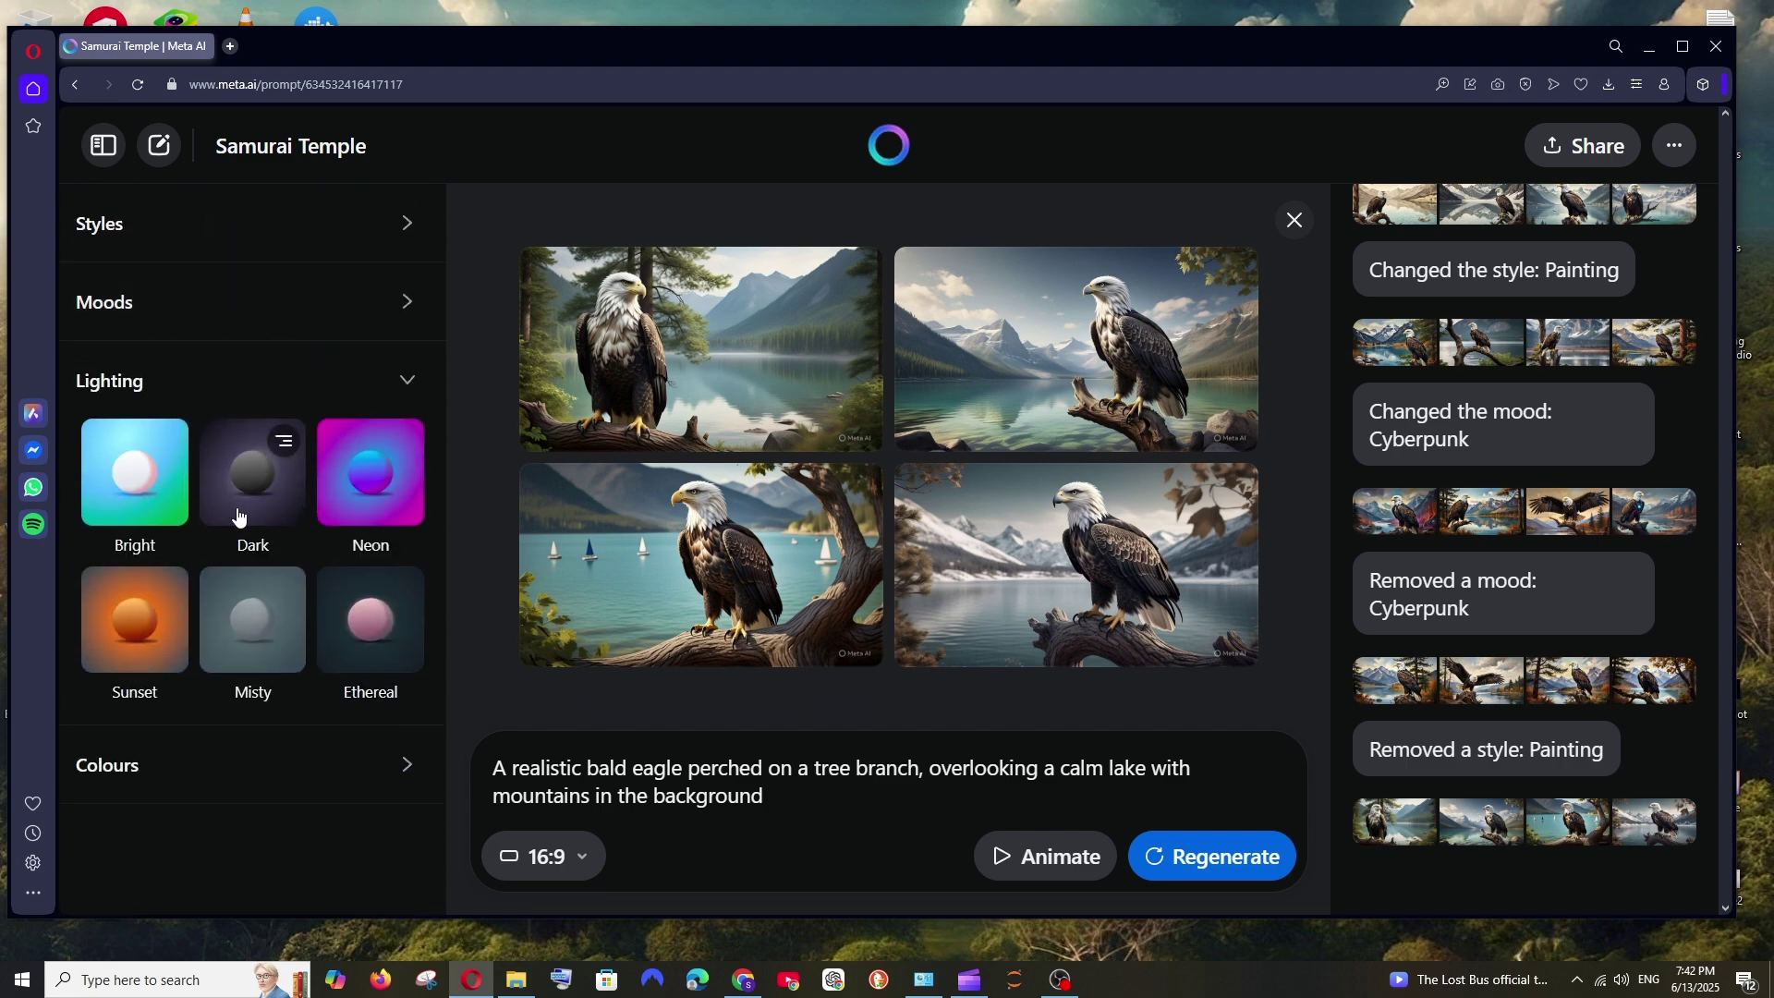
click(175, 611)
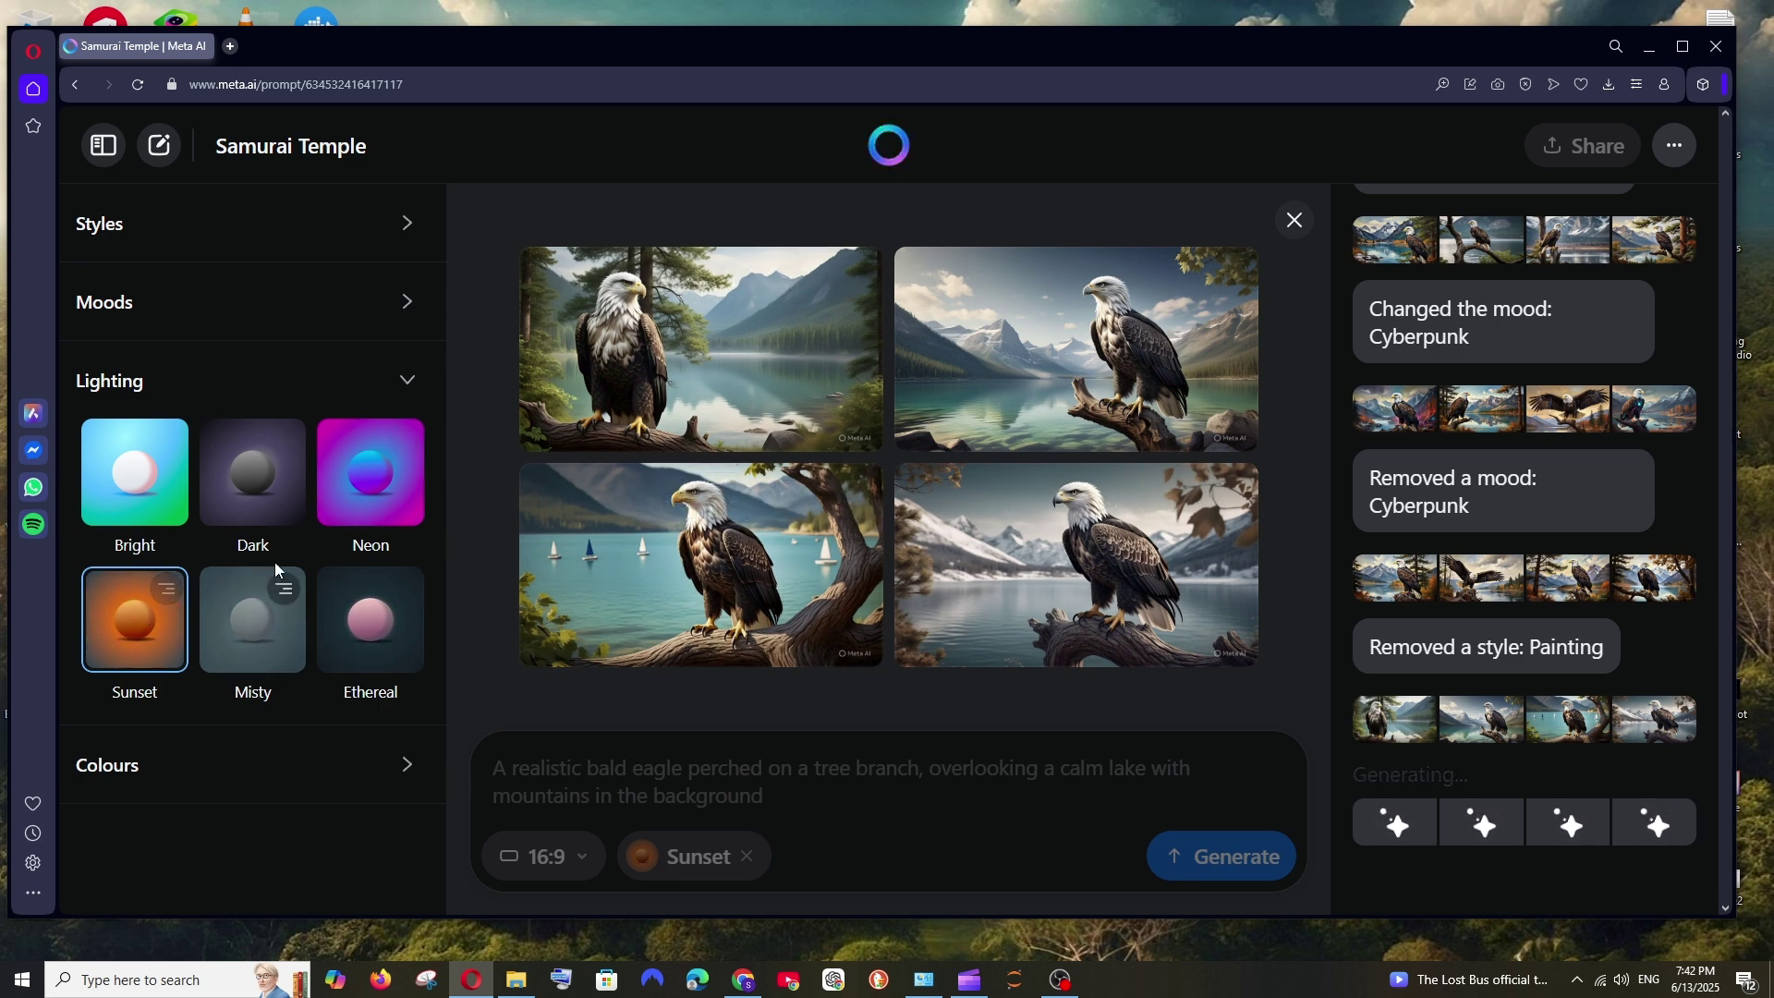
Remove the Sunset lighting to regenerate realistic eagle lake images.
mouse_move(1018, 321)
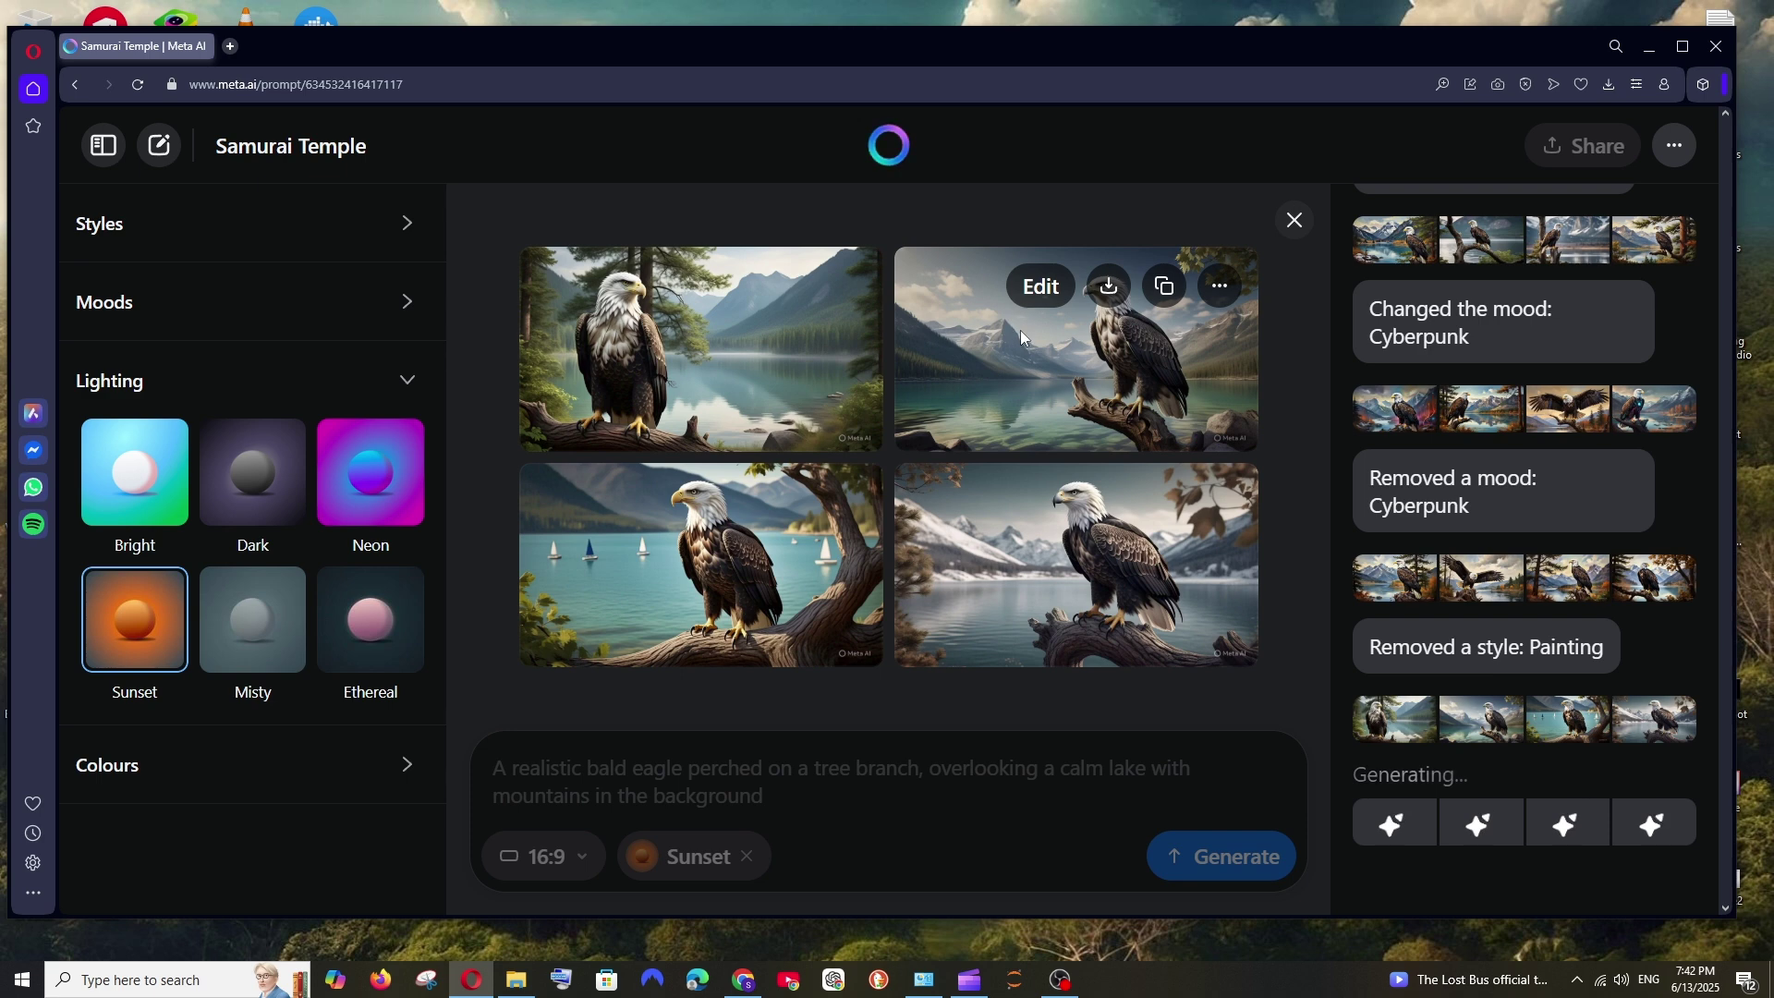
mouse_move(1108, 507)
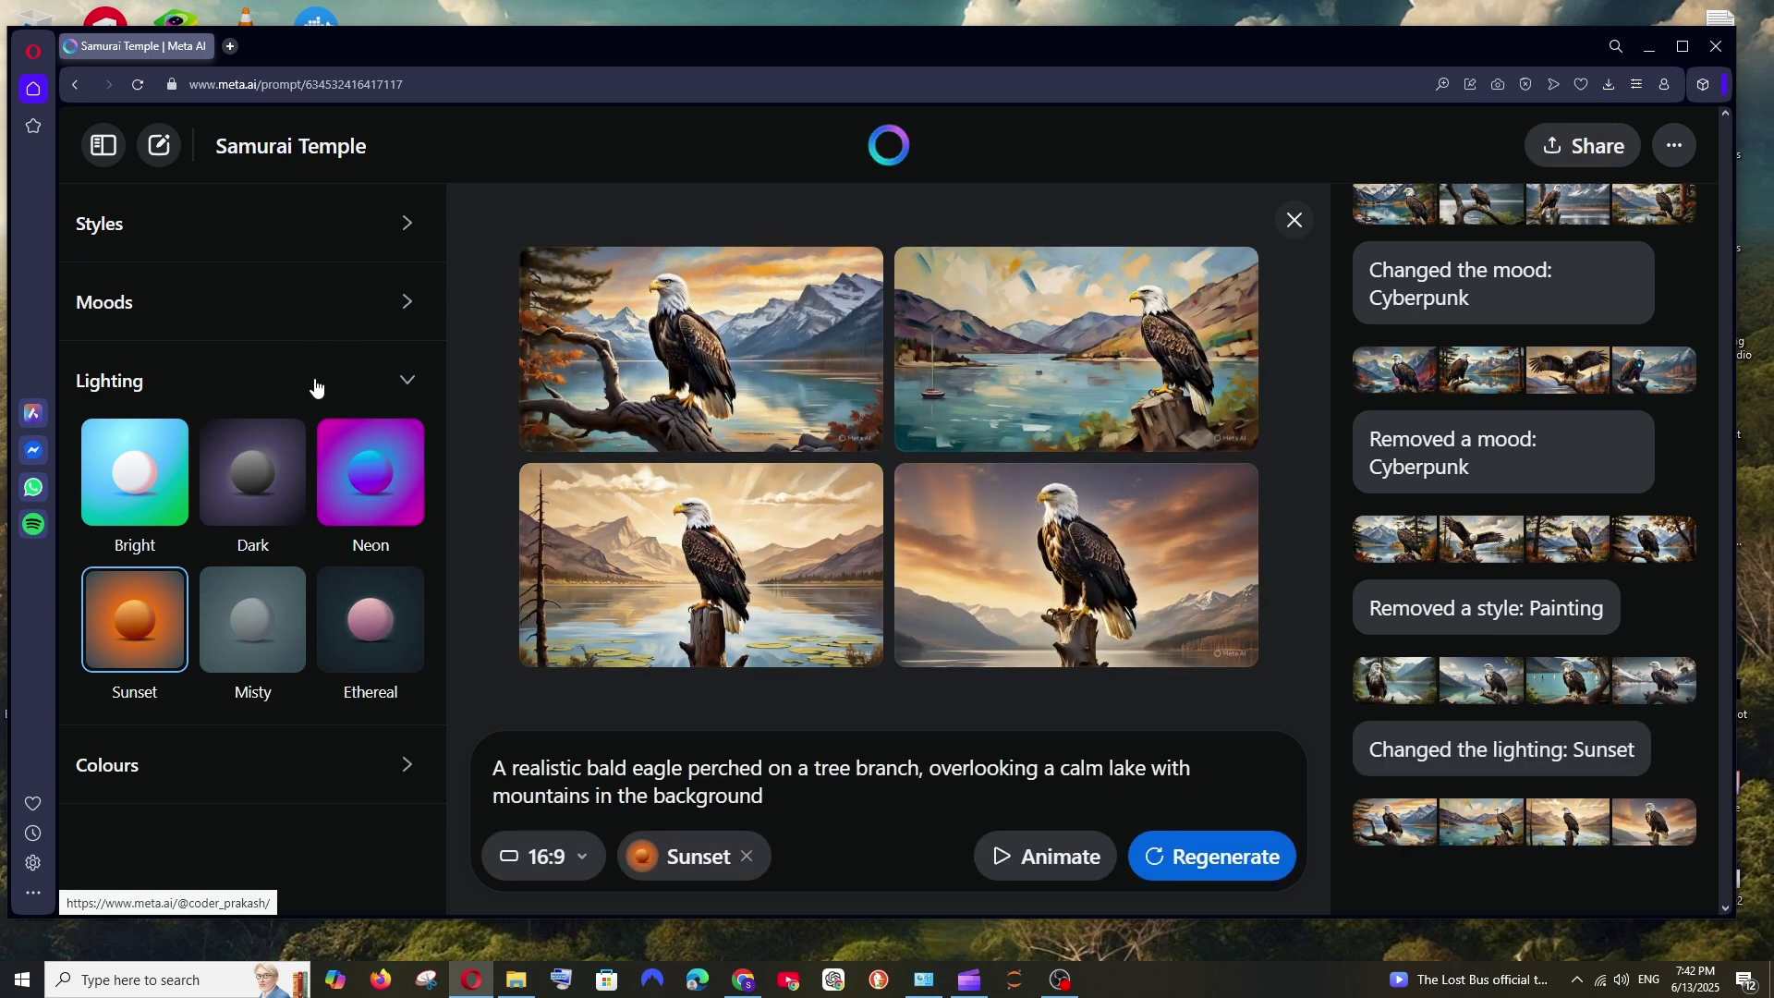
click(747, 856)
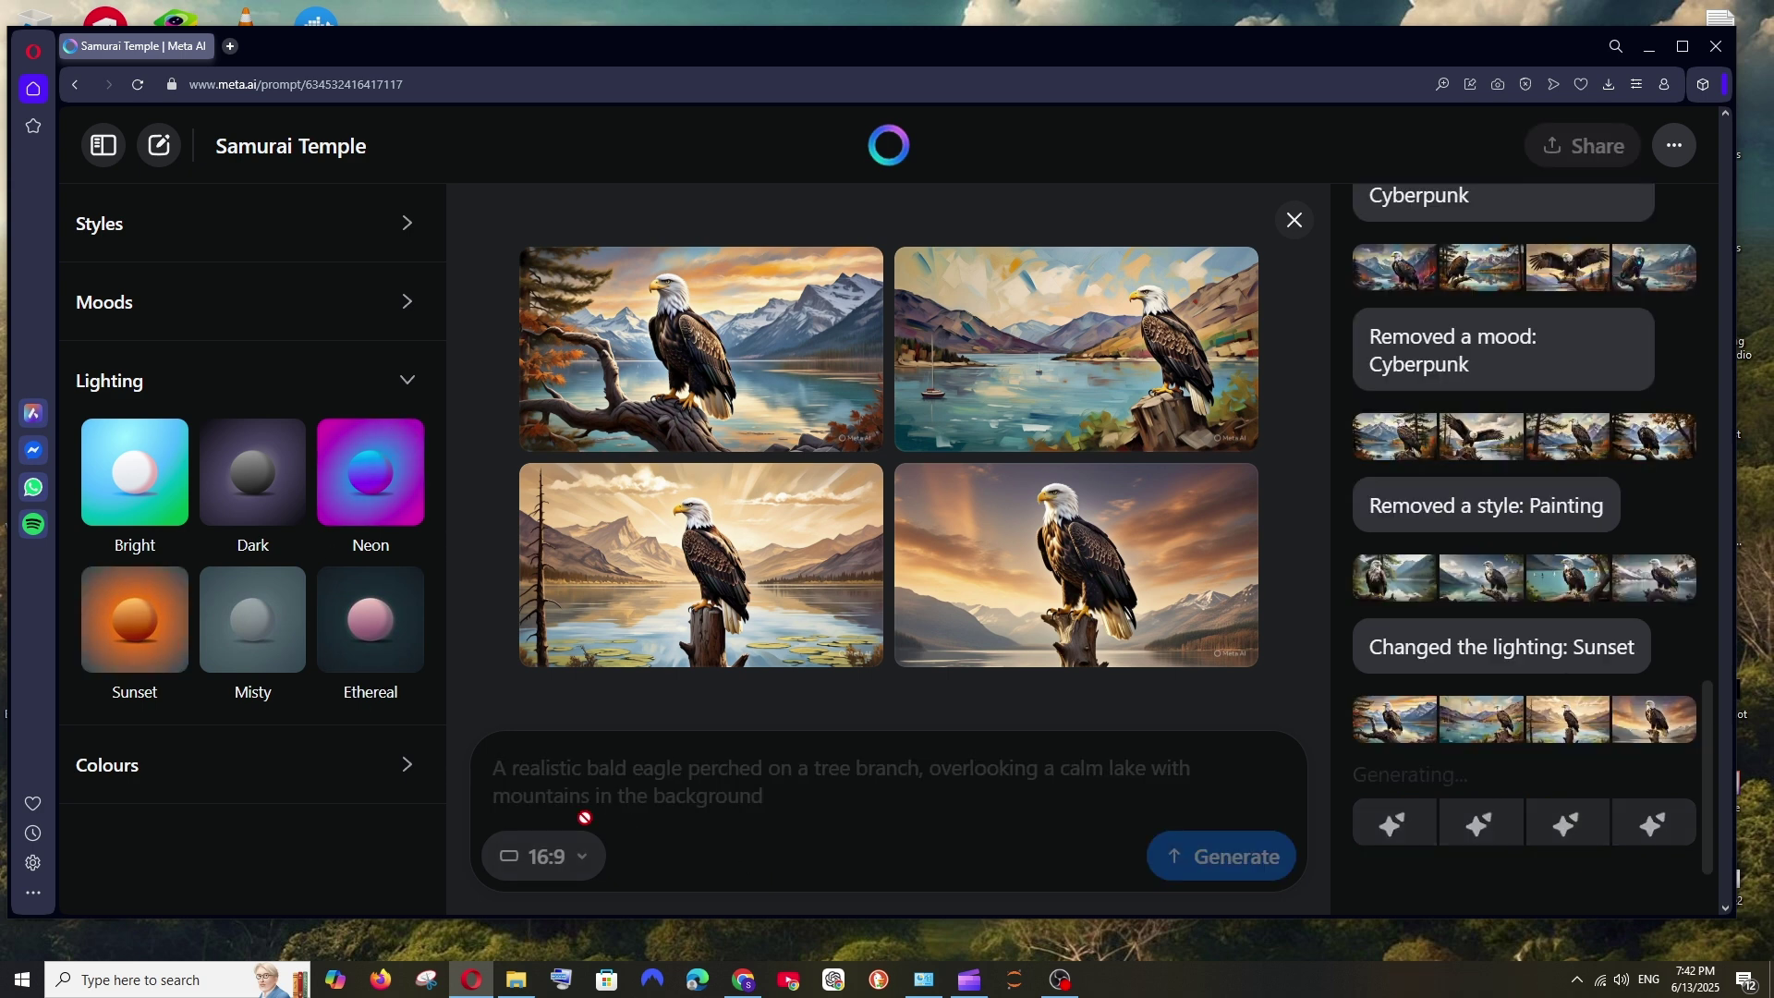
click(296, 772)
scroll(259, 600, down, 2)
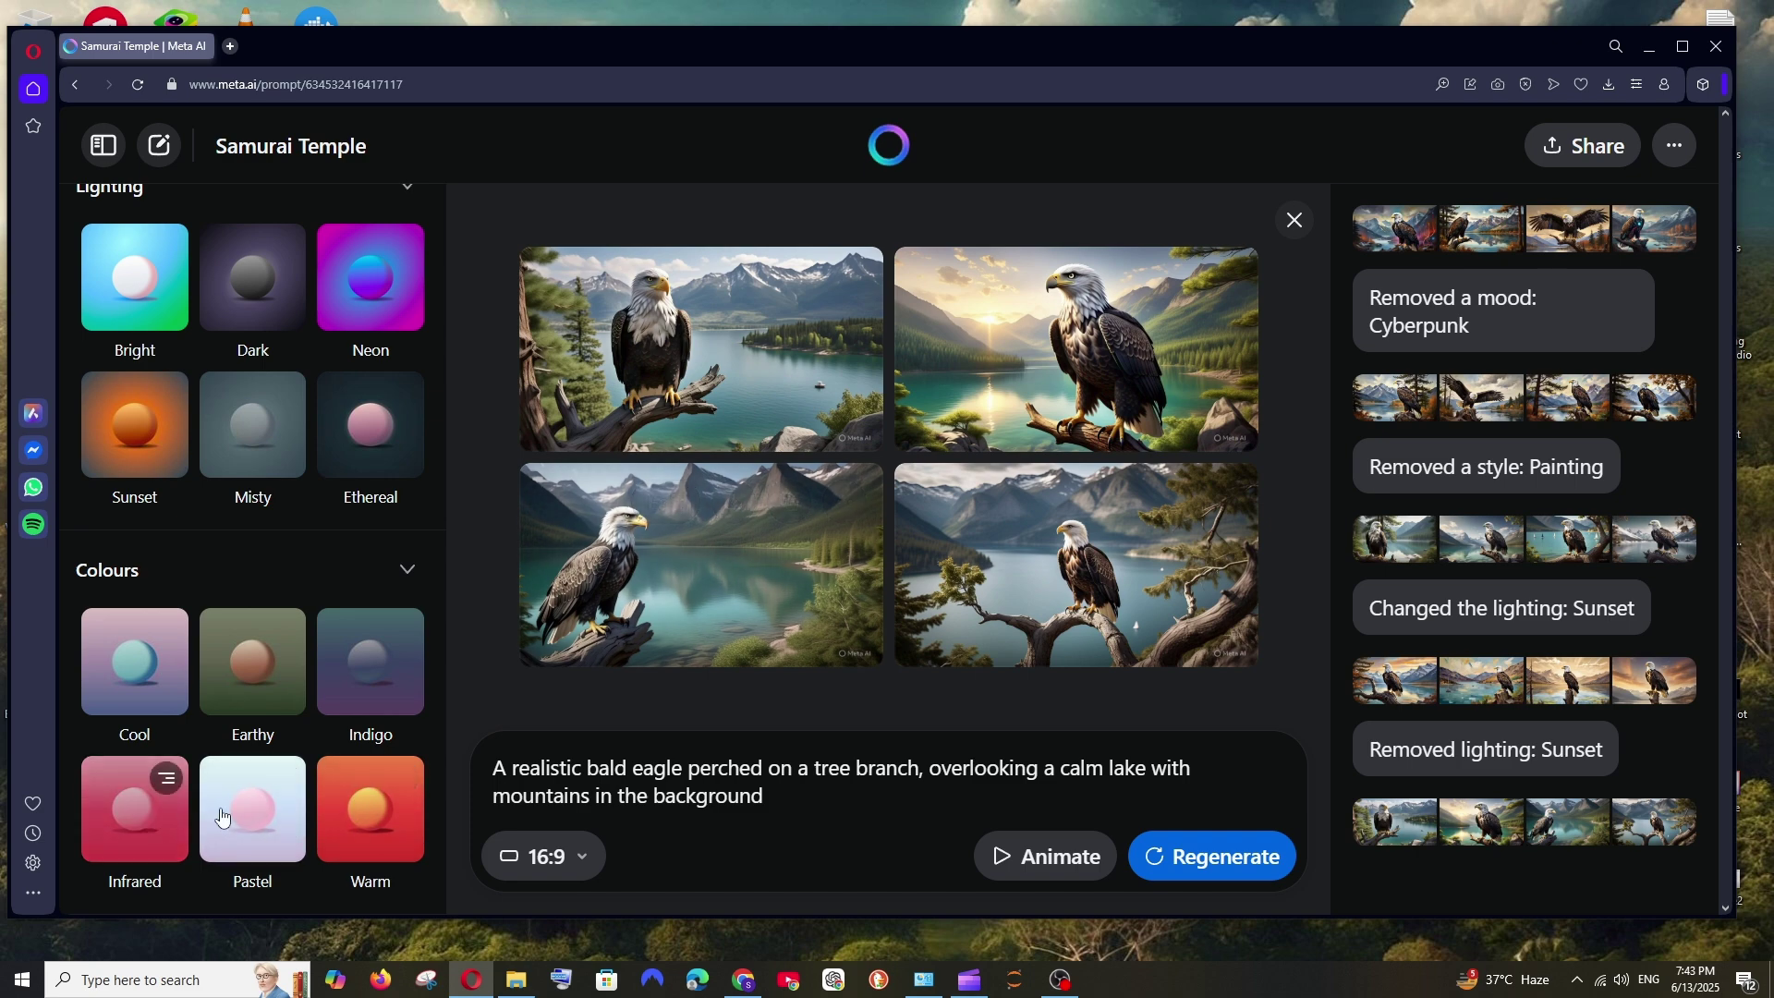
Regenerate the eagle lake images with the Warm colour preset.
click(359, 829)
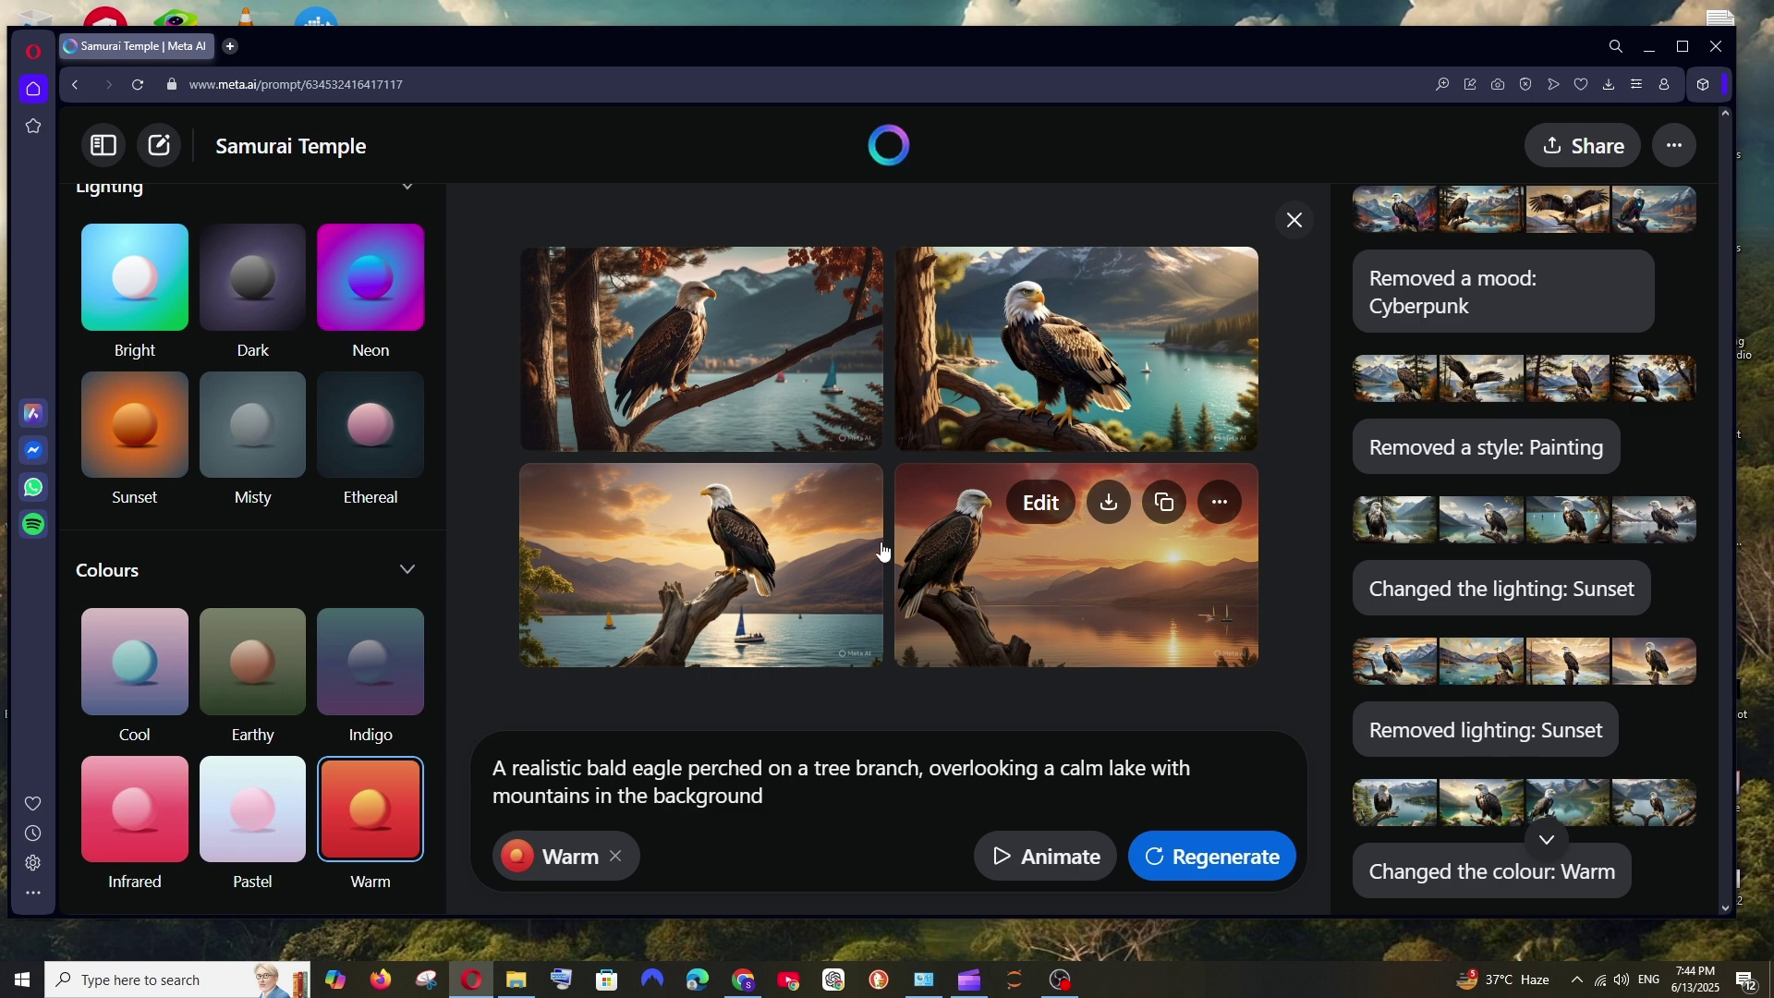
Edit the bottom-left warm eagle image with 'add some birds in the sky'.
click(645, 580)
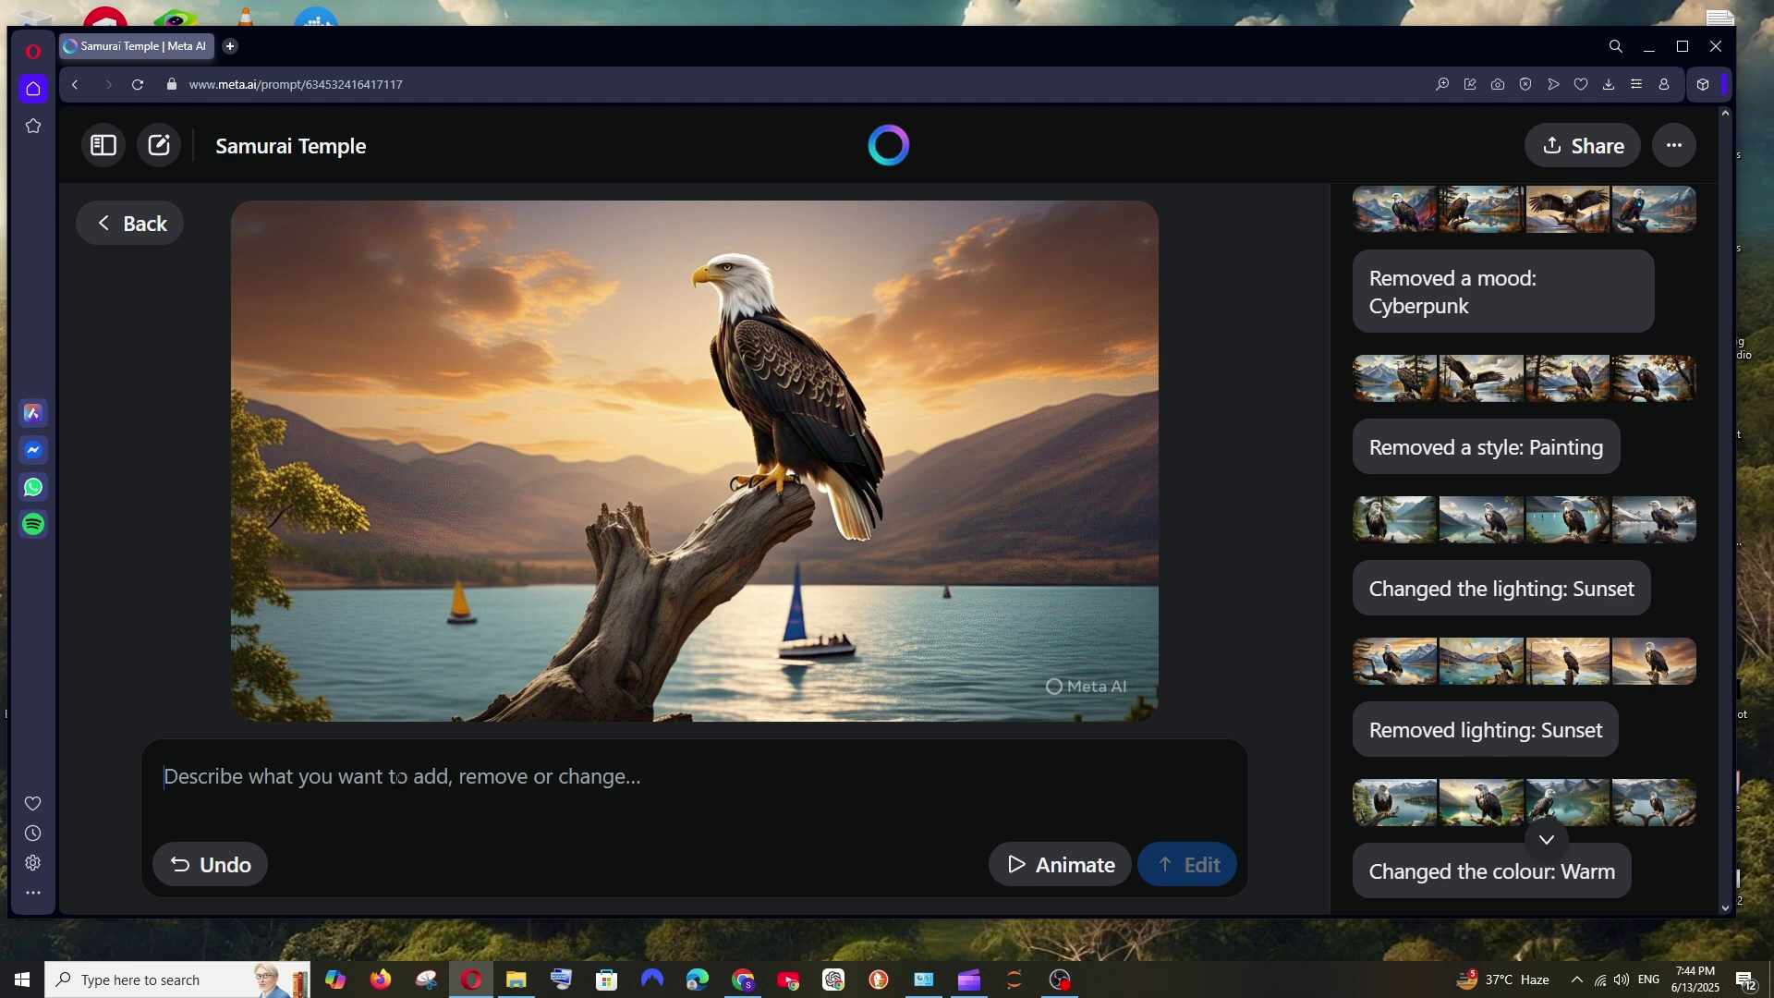
text(add some )
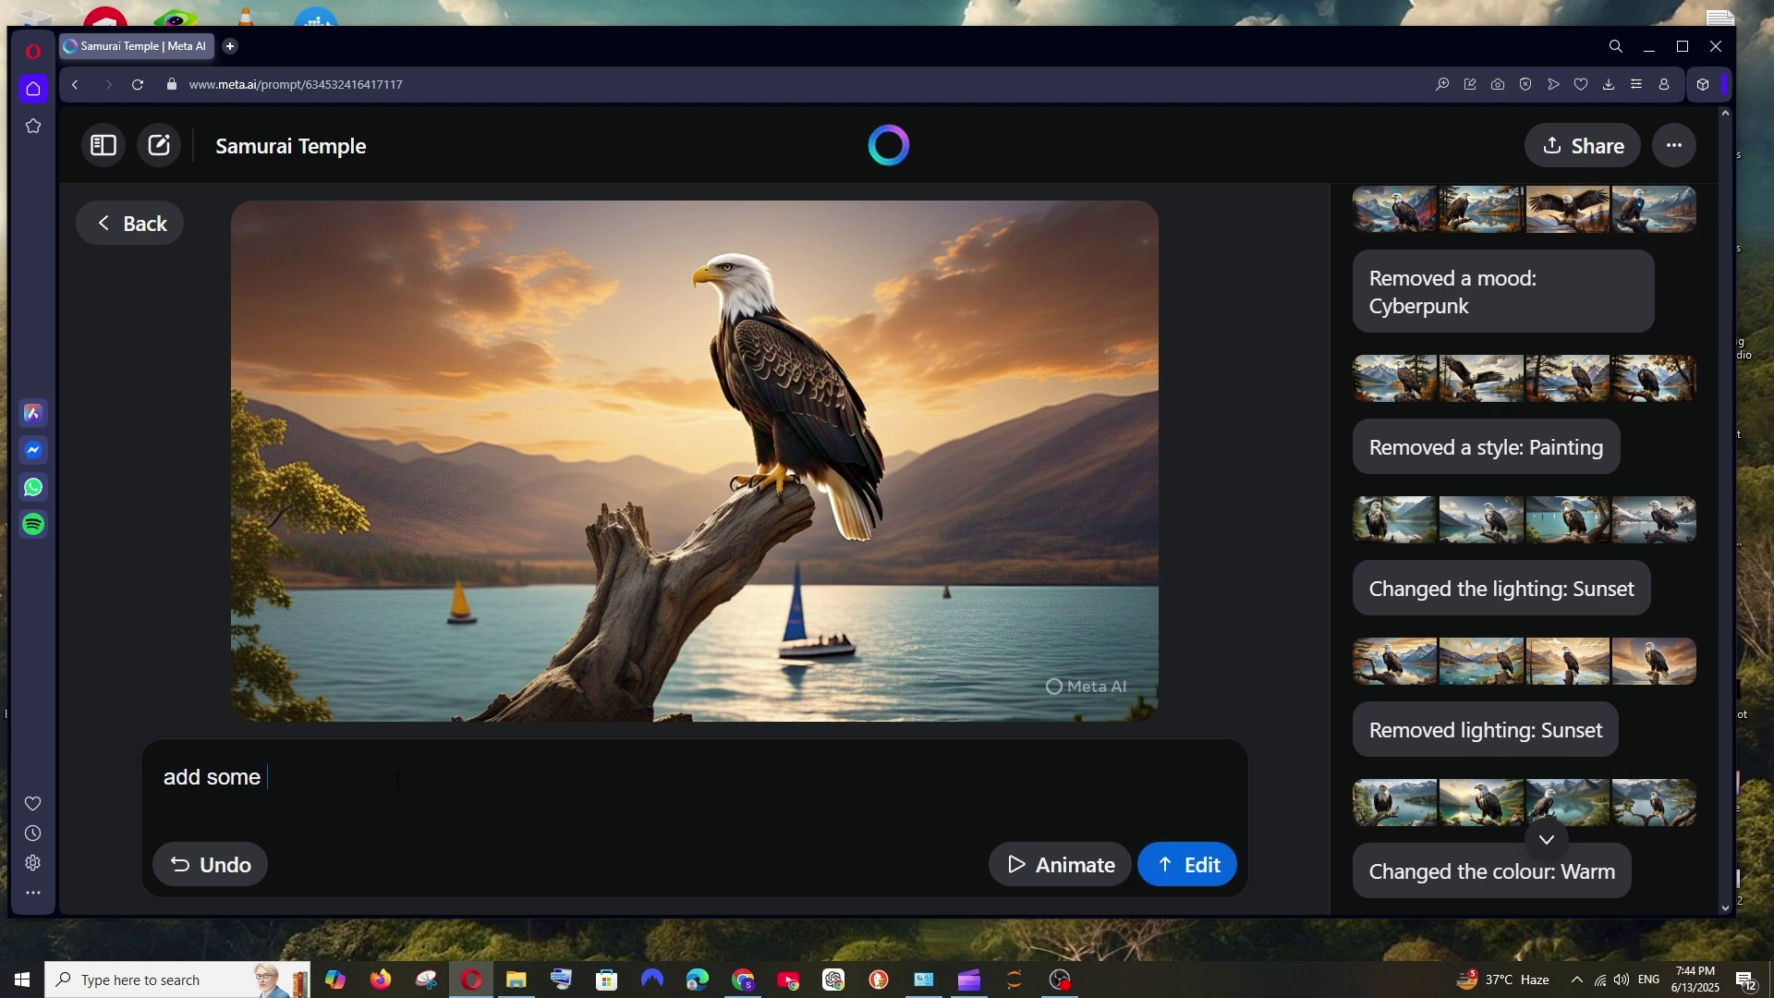
text(birds  in the sky)
click(1193, 868)
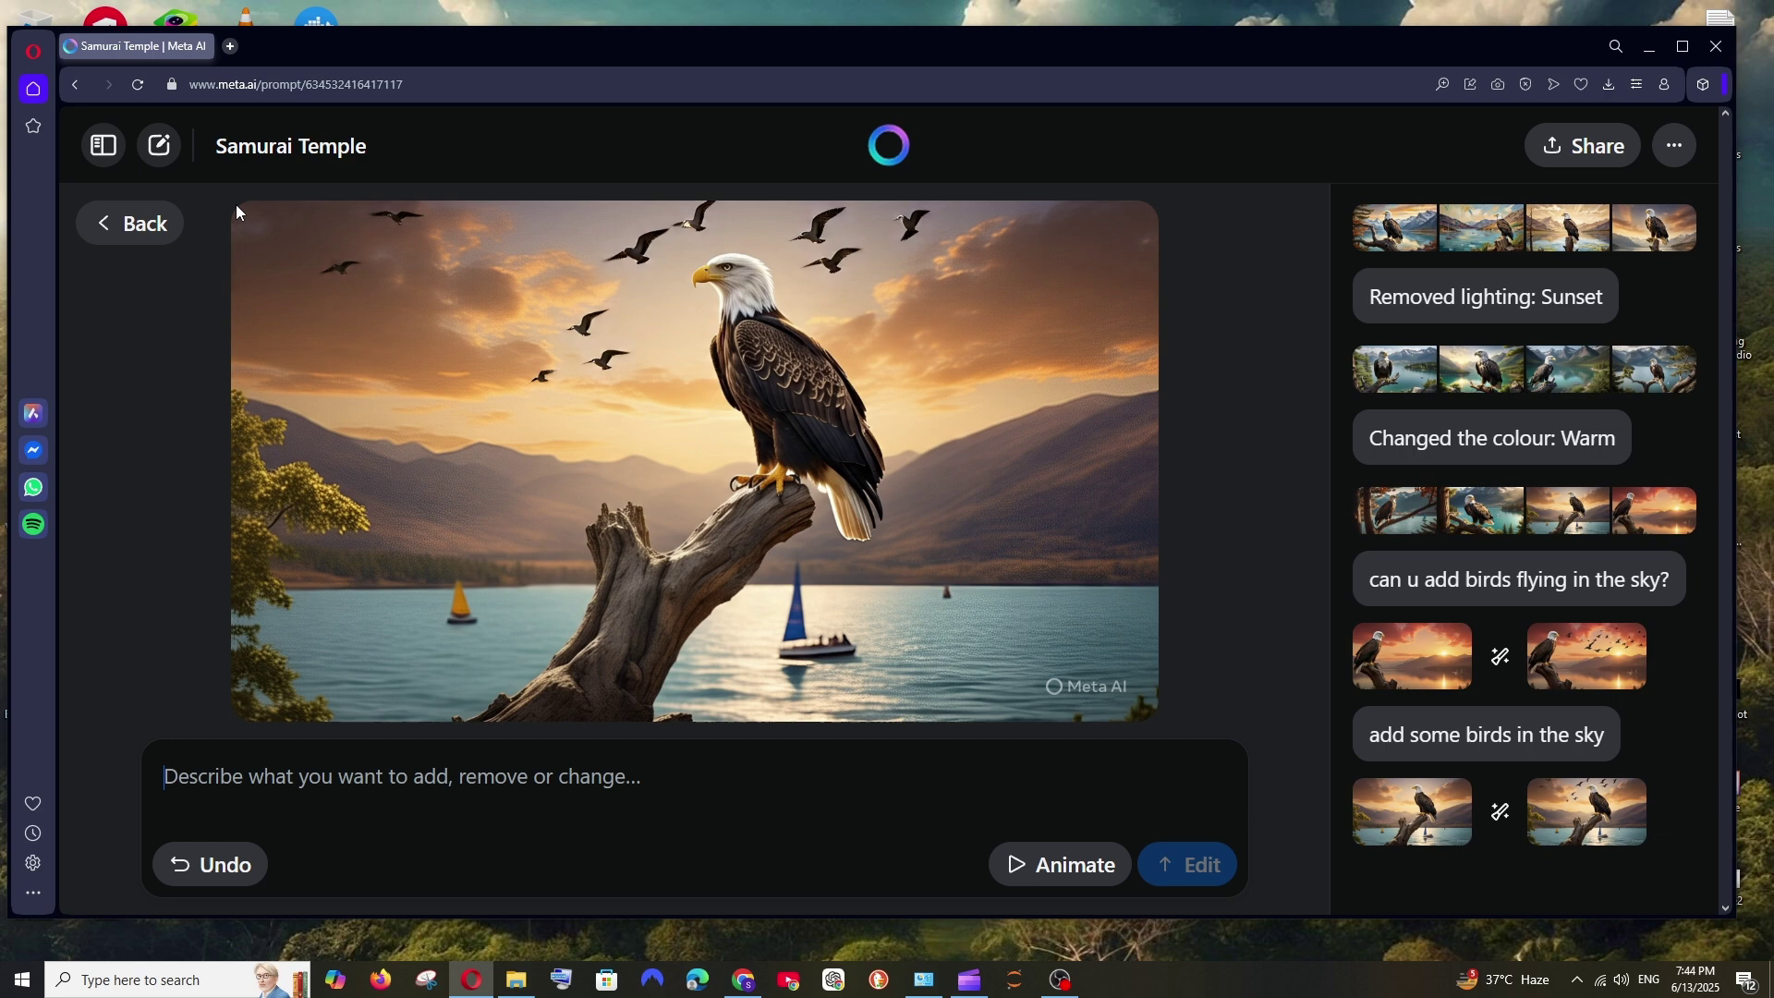
Return to the four Warm eagle images and browse the expanded Moods and Styles preset lists.
click(138, 222)
scroll(314, 432, up, 3)
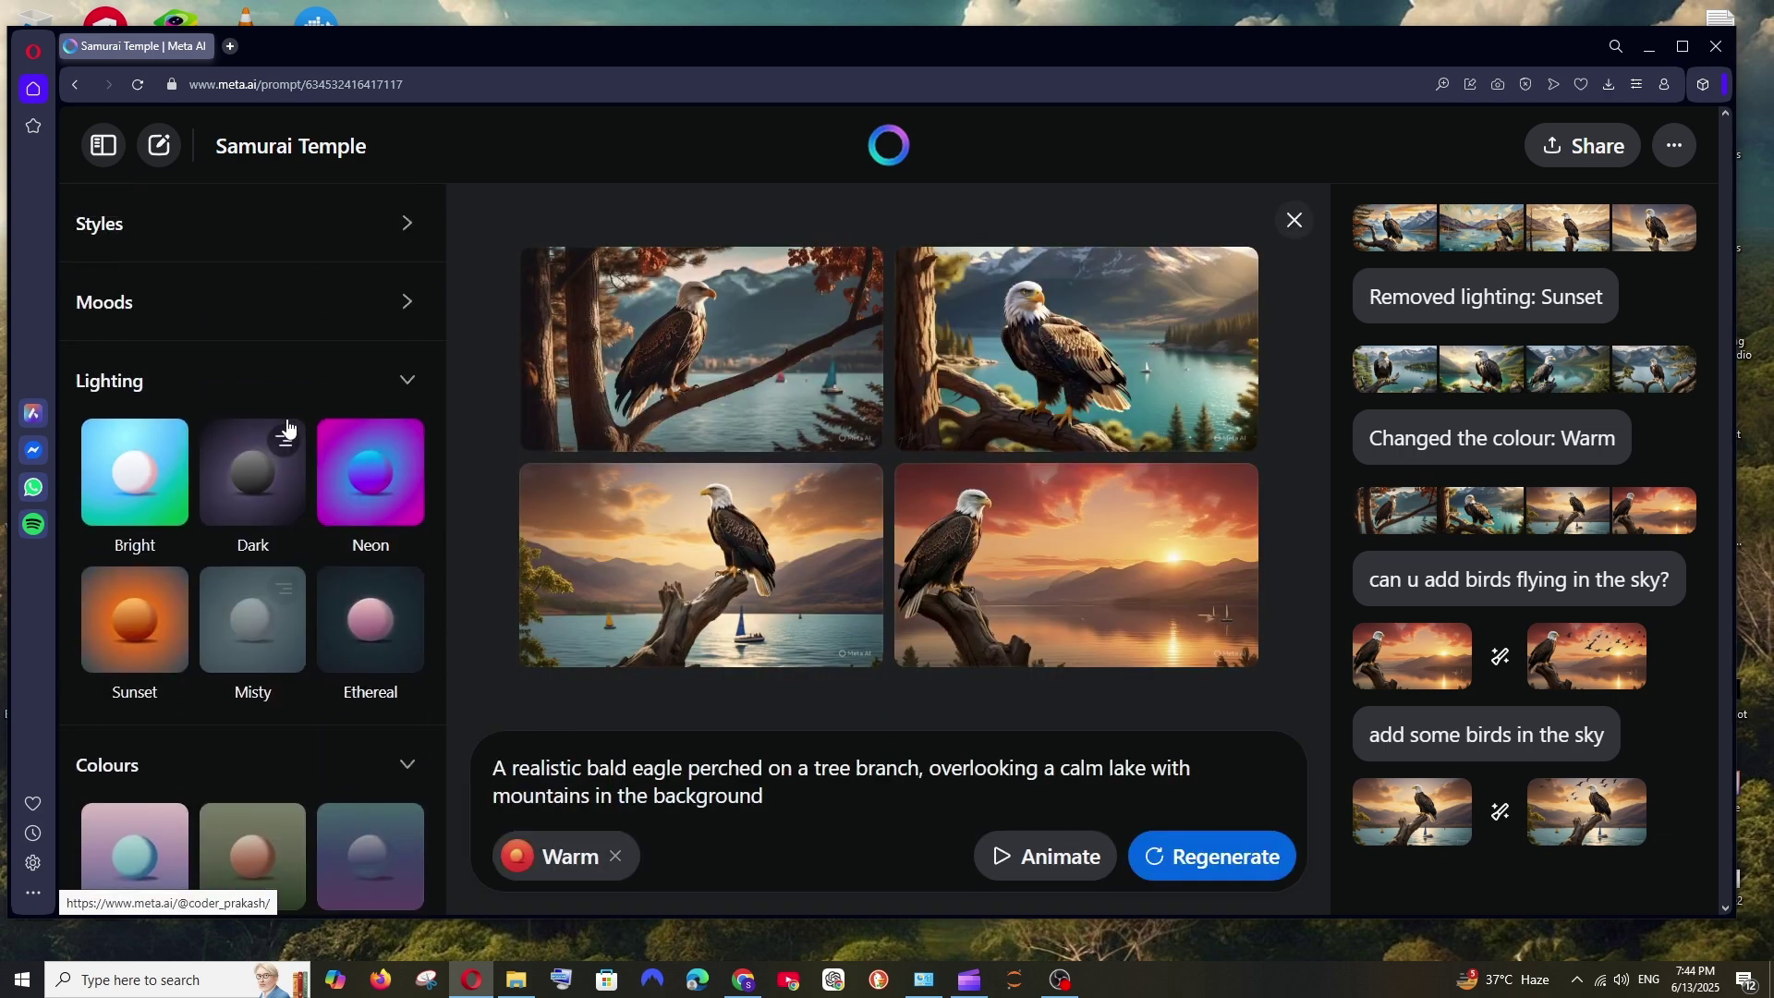
click(261, 319)
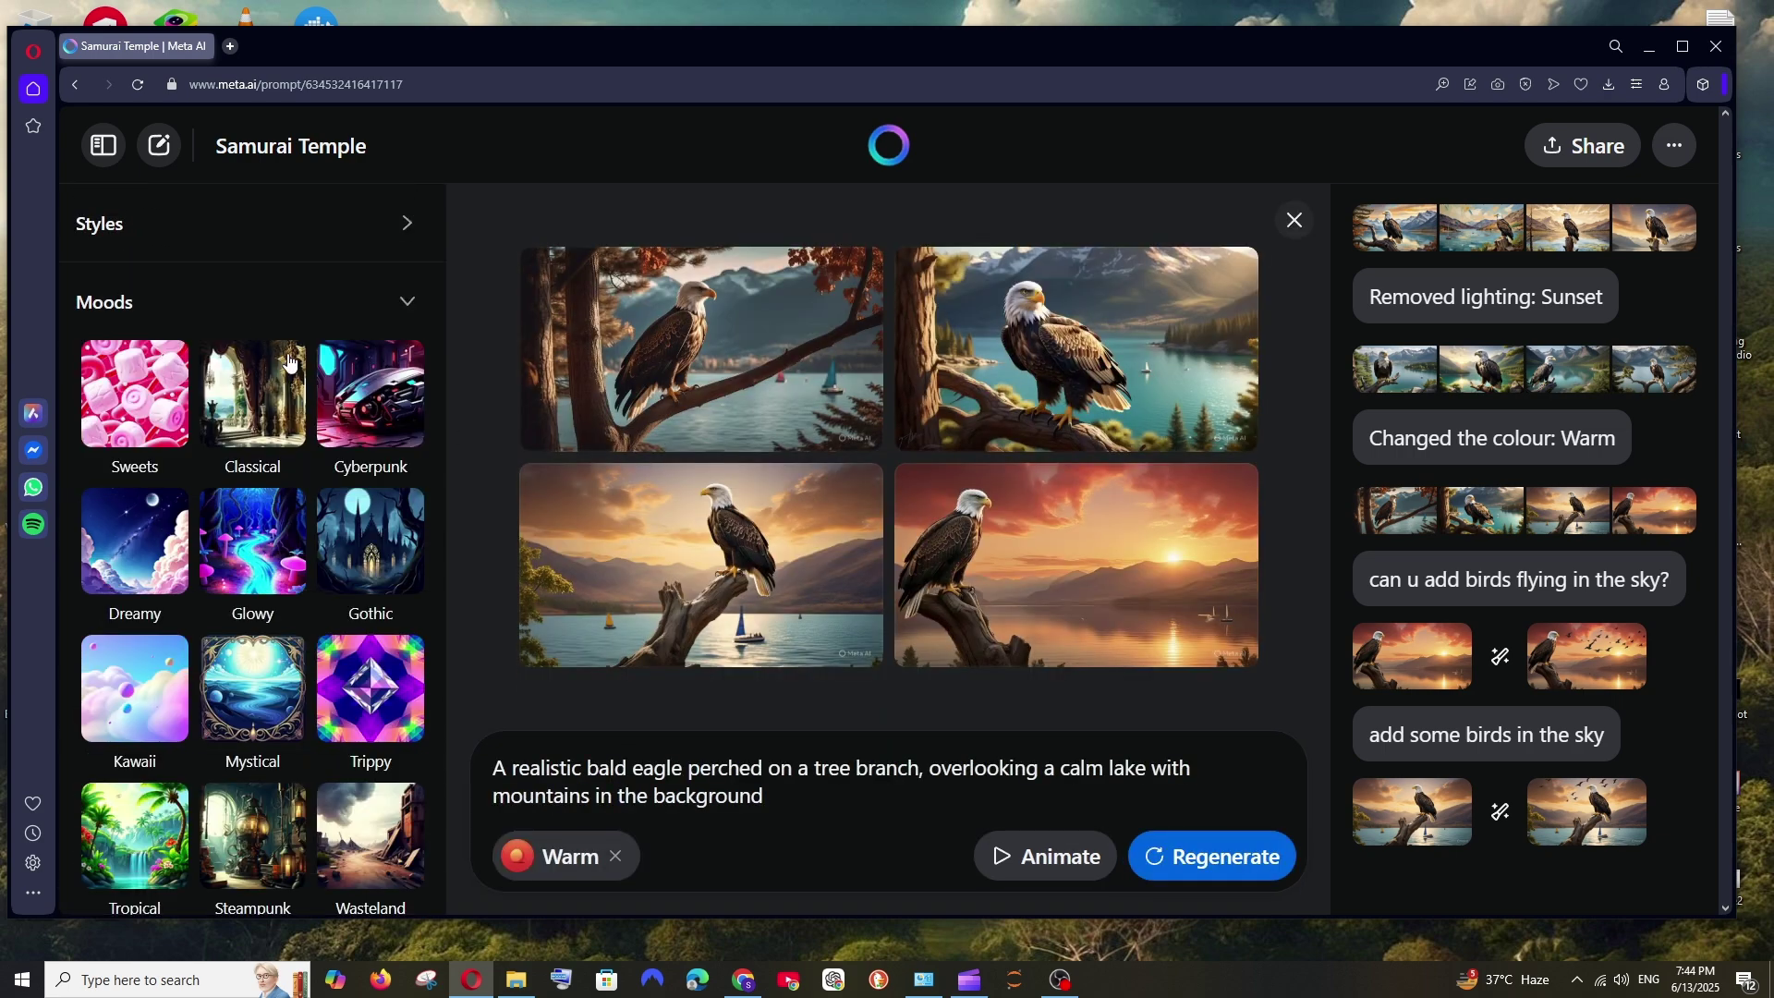
click(253, 231)
scroll(277, 453, down, 3)
scroll(277, 459, down, 4)
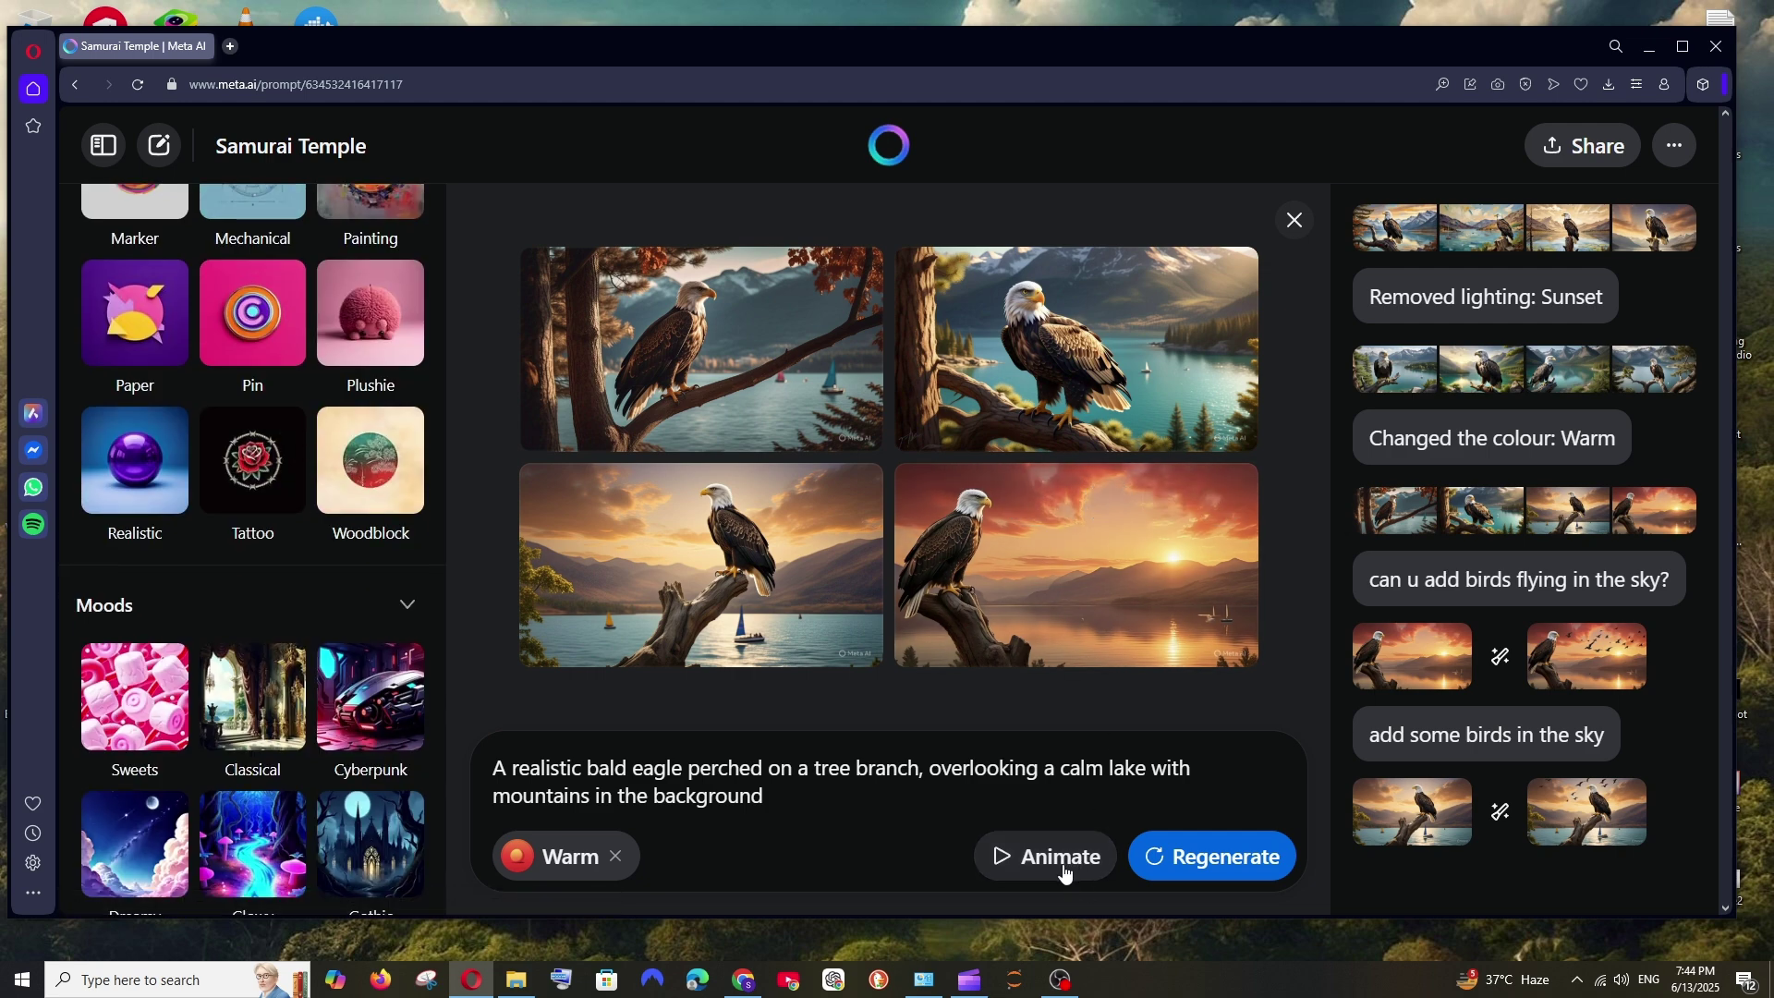
scroll(320, 476, up, 5)
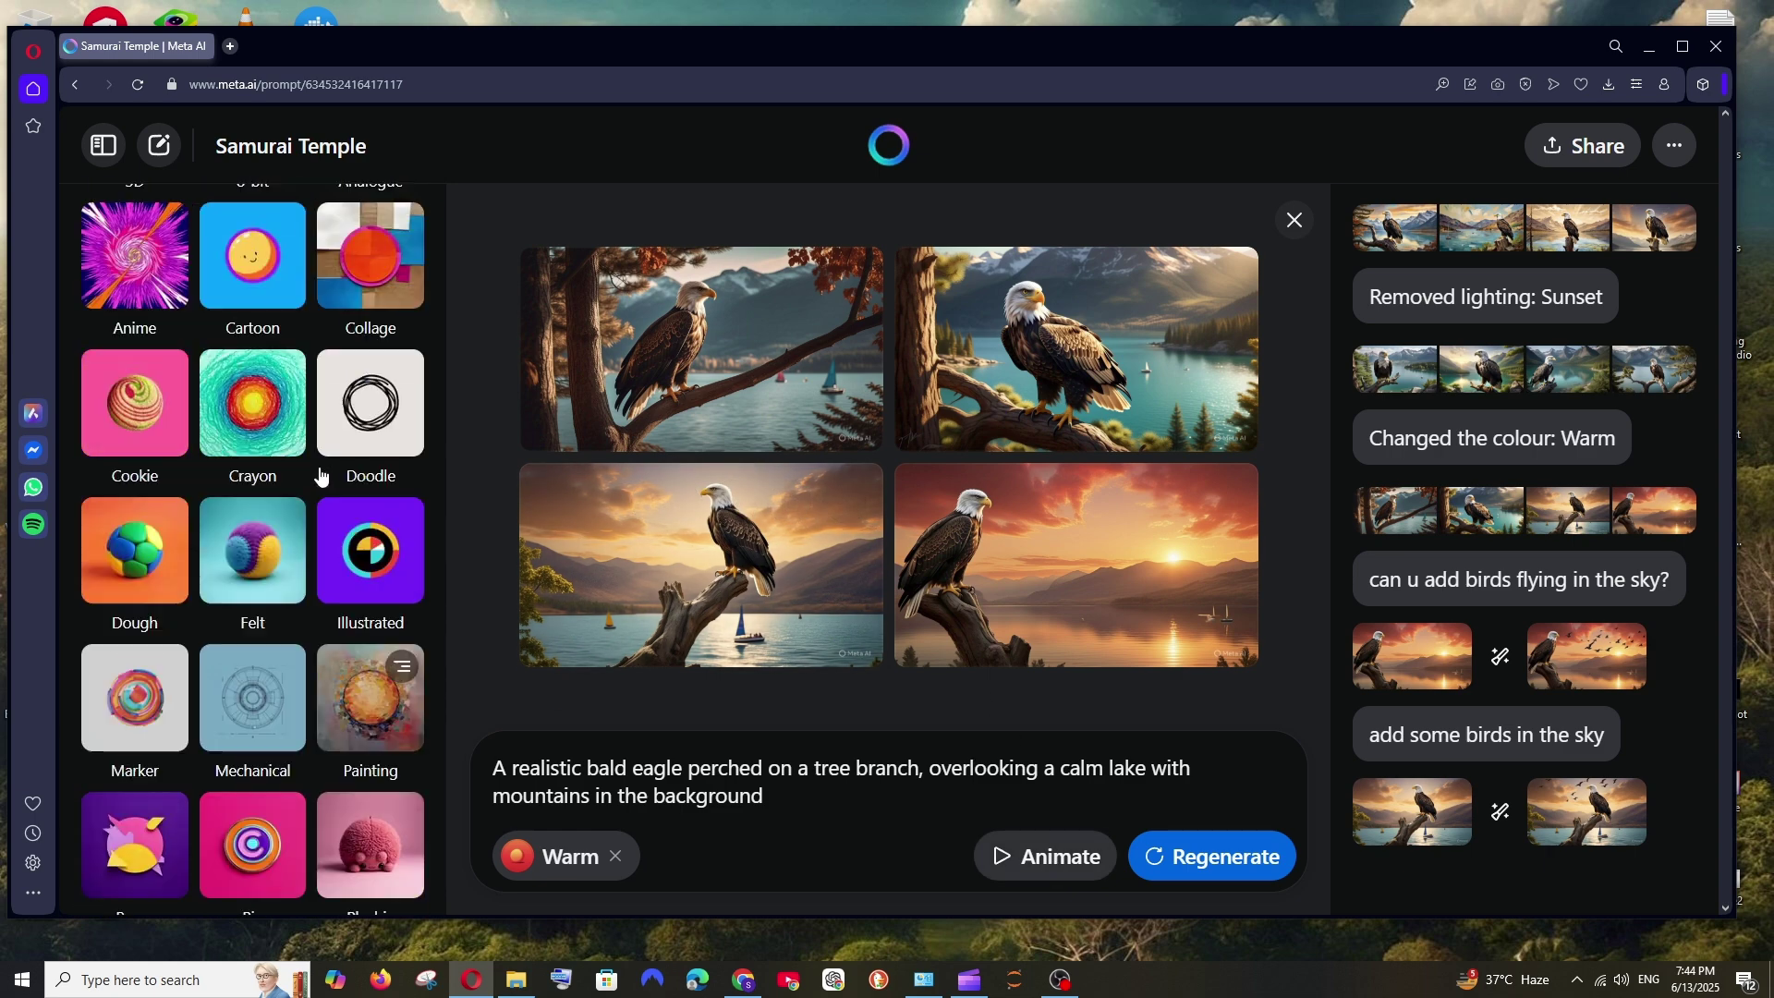
scroll(321, 476, up, 1)
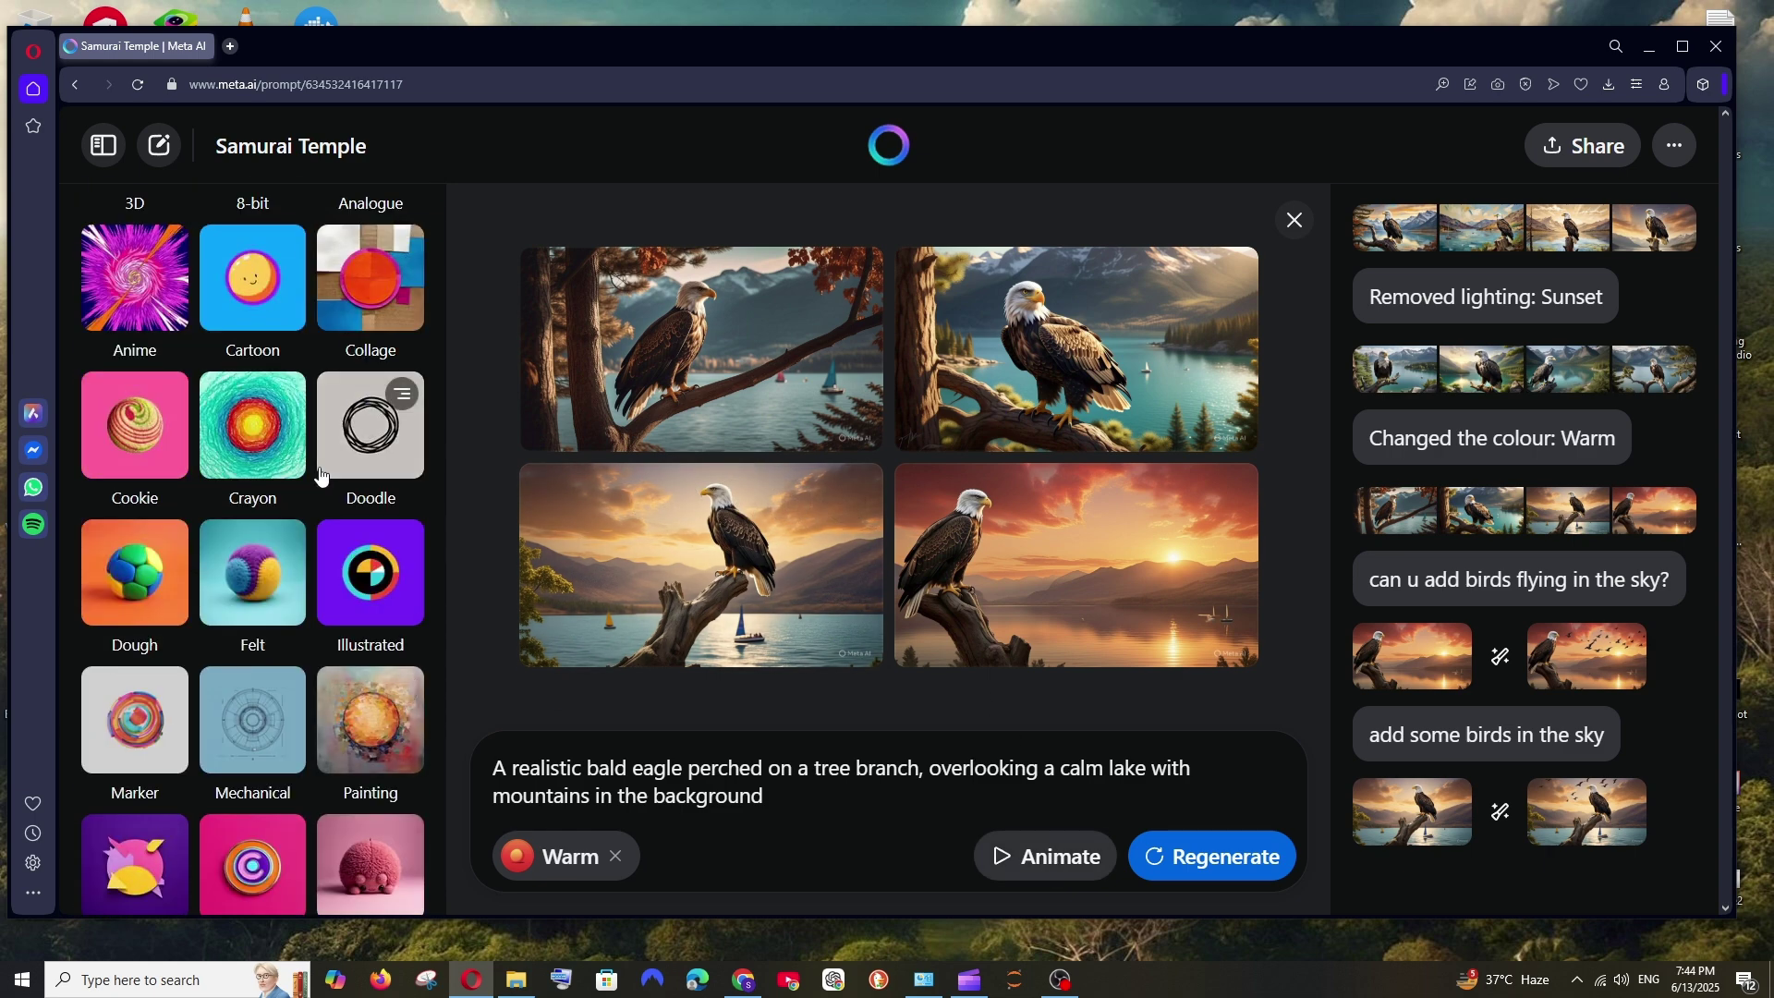